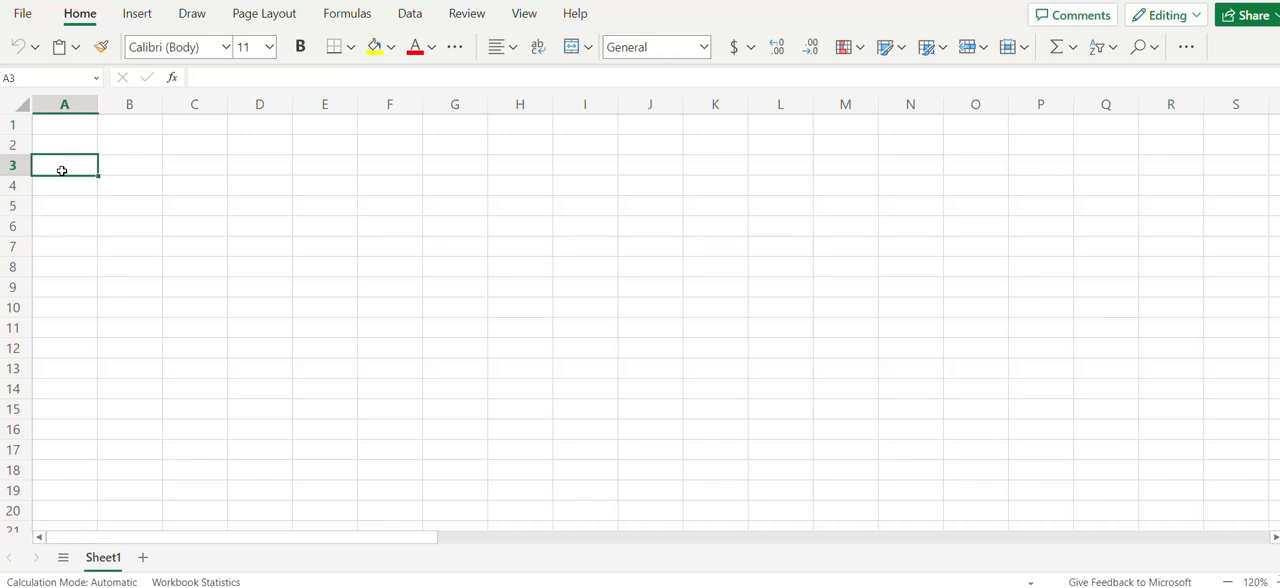
# Enter the headers Emp. ID, Emp. Name, Designation, Monthly Salary and Attendance in cells A3 to E3
pyautogui.write('Emp. ID')
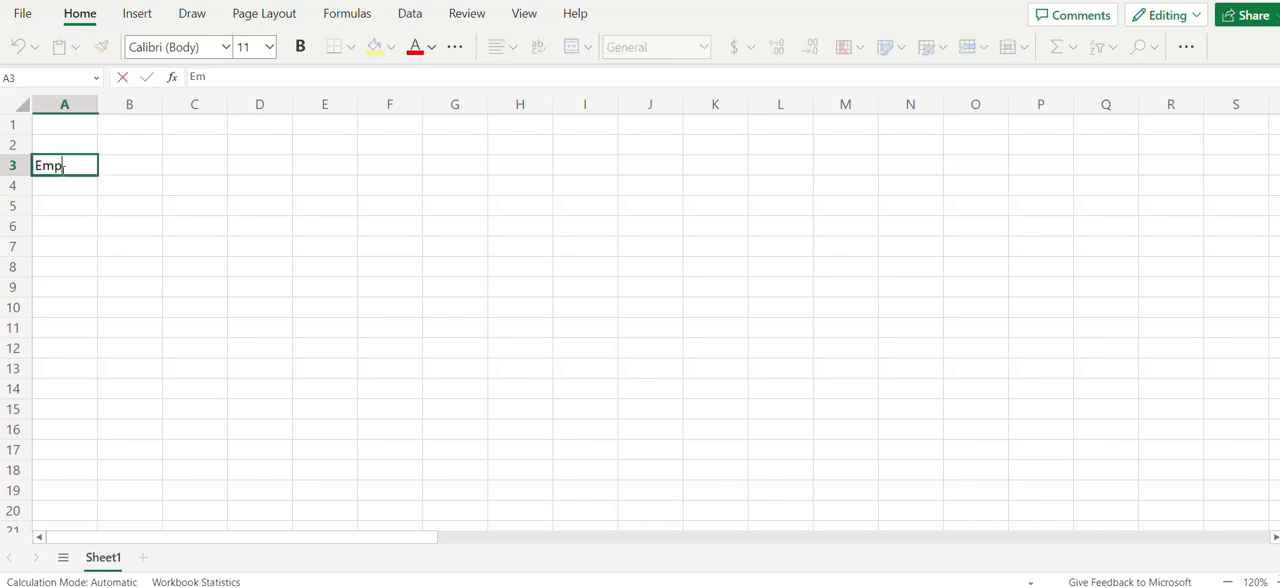
pyautogui.press('Tab')
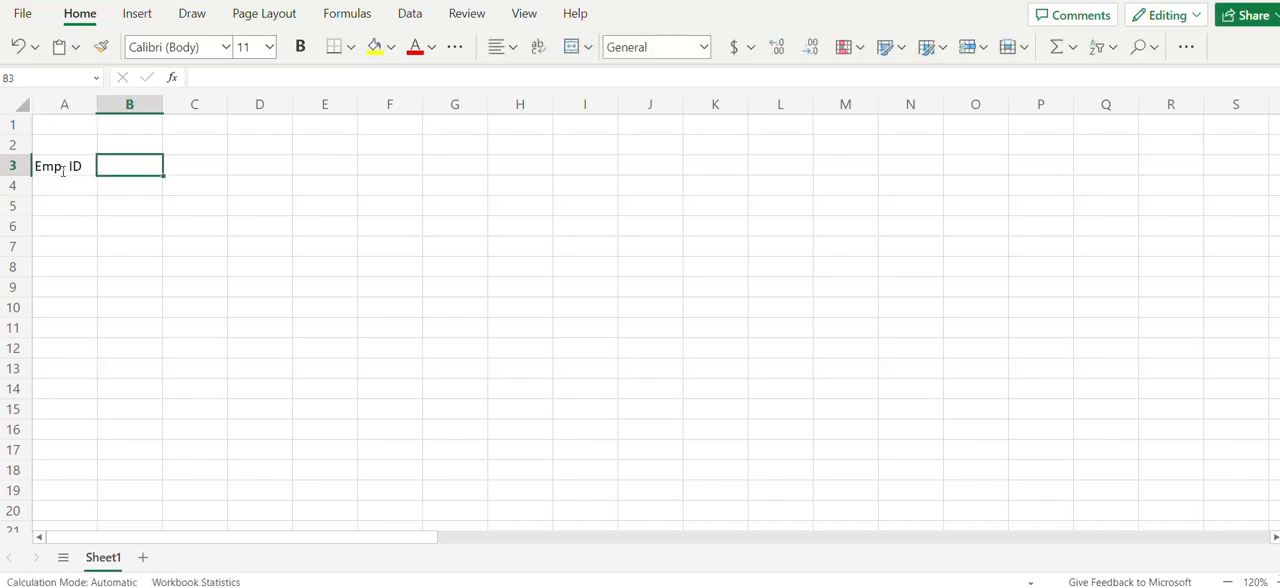
pyautogui.write('Emp. Name')
pyautogui.press('Tab')
pyautogui.write('Designation')
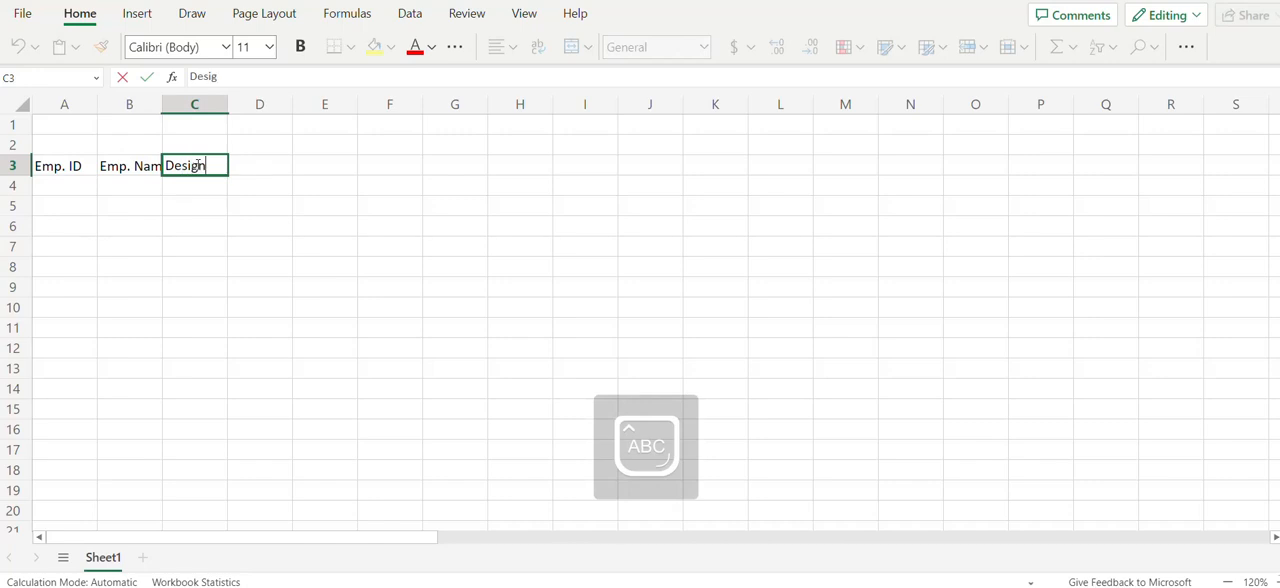
pyautogui.press('Tab')
pyautogui.write('Monthly Salary')
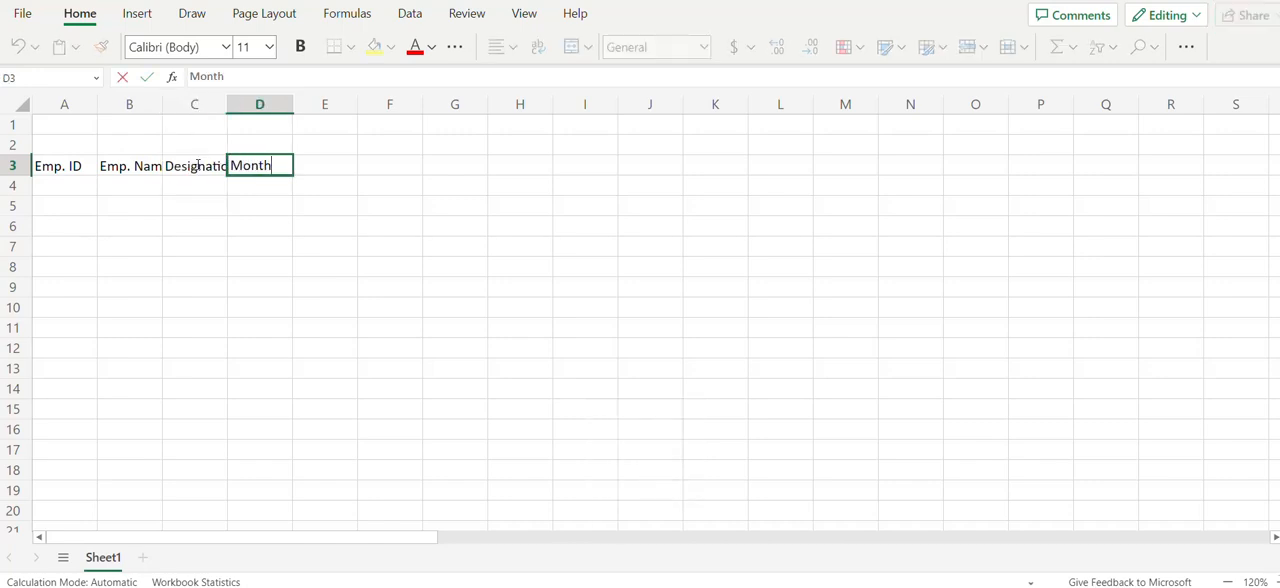
pyautogui.press('Tab')
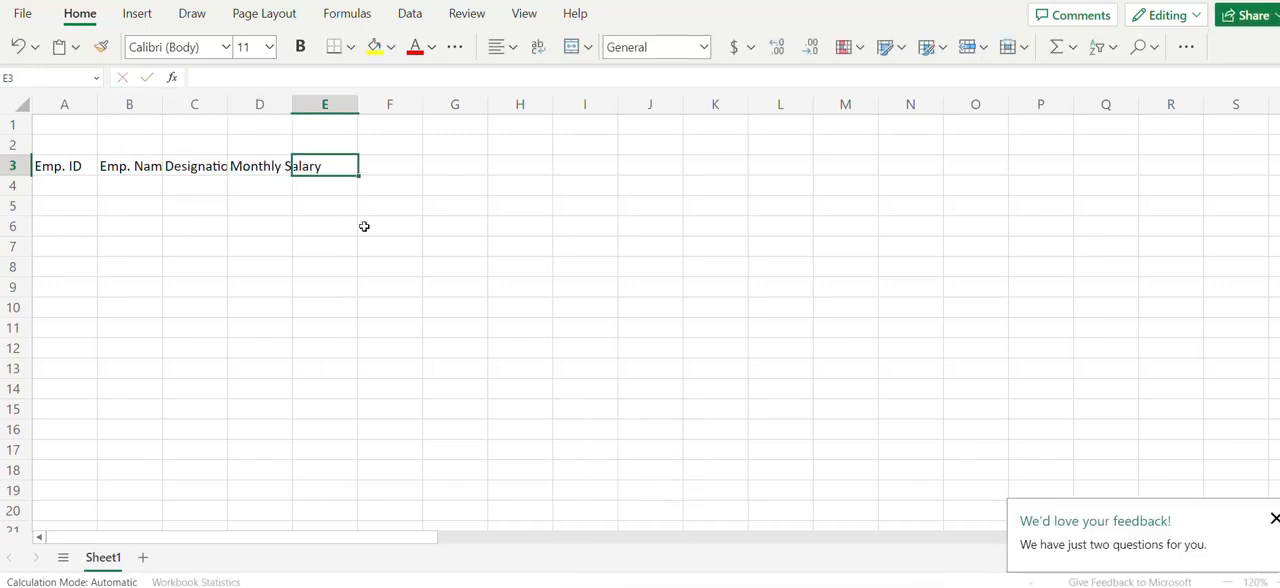
pyautogui.write('Attendance')
pyautogui.press('Tab')
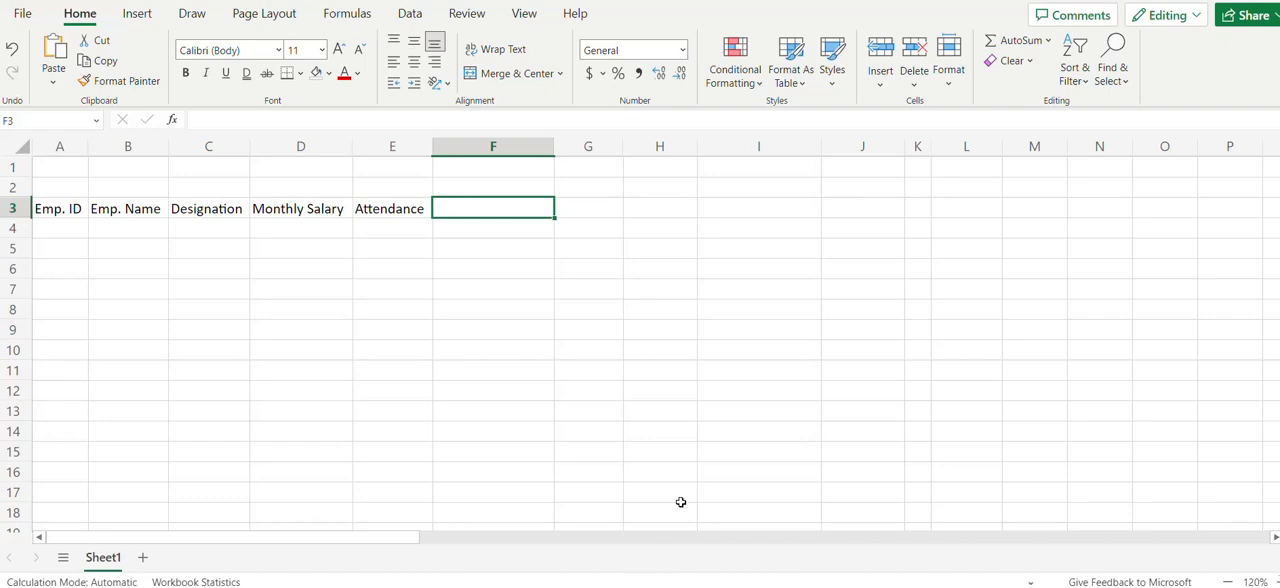
# Enter the headers Basic Salary (50%), D.A (20%), HRA (20%), Conveyance (10%), Gross Salary, P.F and Net Salary in F3:L3
pyautogui.write('Basic Salary (50%)')
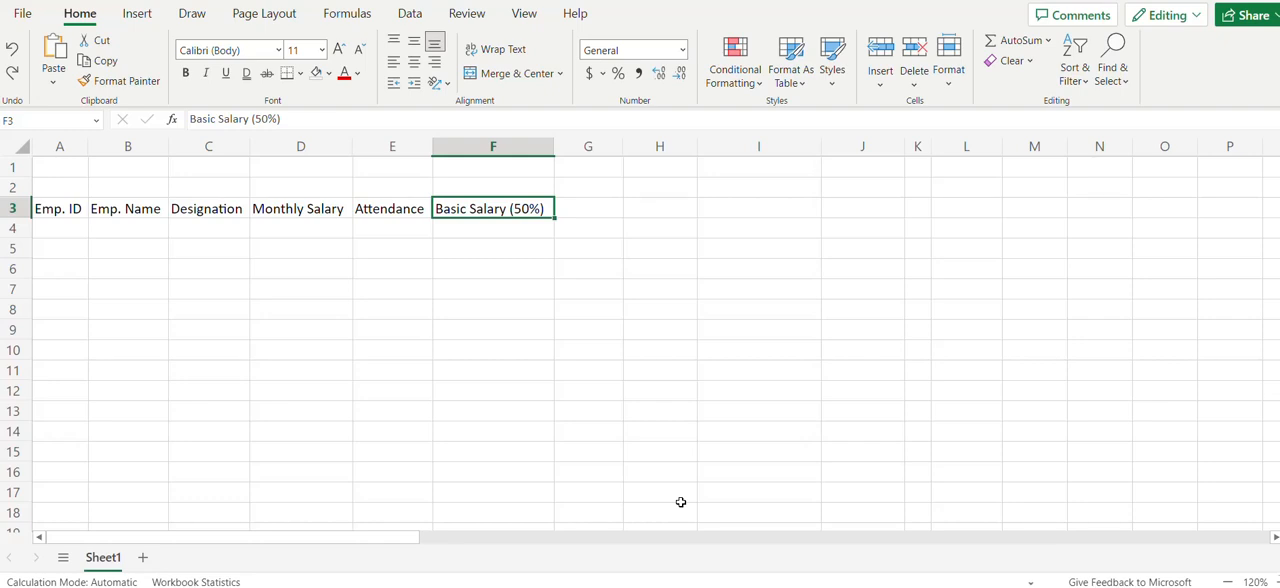
pyautogui.hotkey('ctrl', 'y')
pyautogui.hotkey('ctrl', 'z')
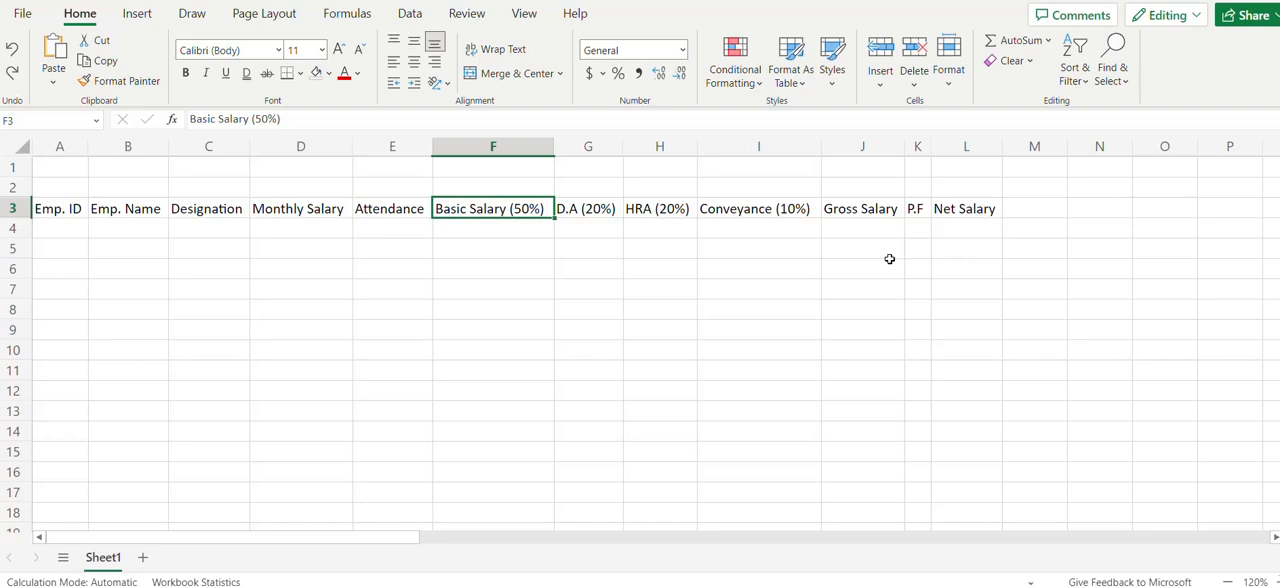
# Merge and centre A1:L2 above the headers and enter the title Employee Salary Sheet
pyautogui.click(62, 168)
pyautogui.moveTo(62, 168); pyautogui.dragTo(528, 194)
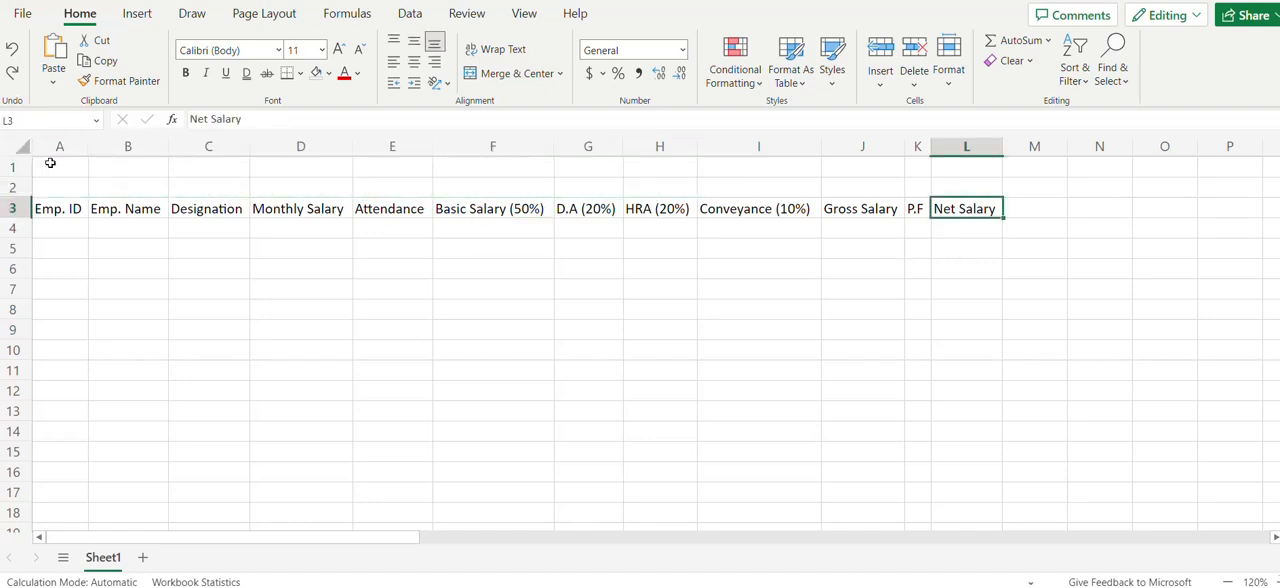
pyautogui.moveTo(50, 163); pyautogui.dragTo(949, 191)
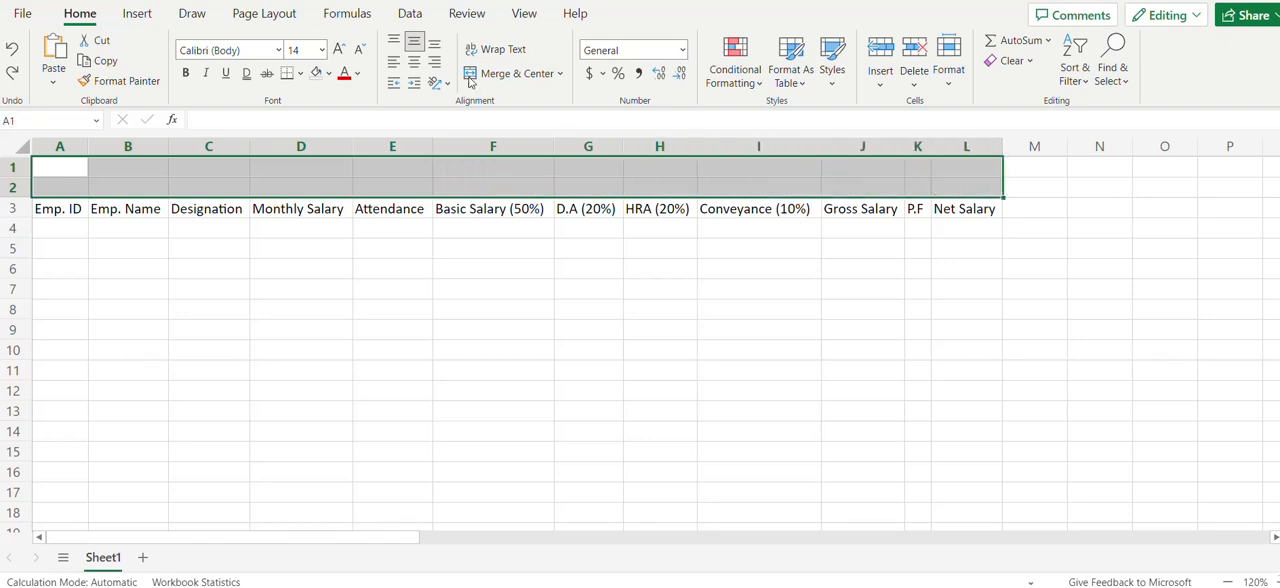
pyautogui.click(517, 73)
pyautogui.write('Empli')
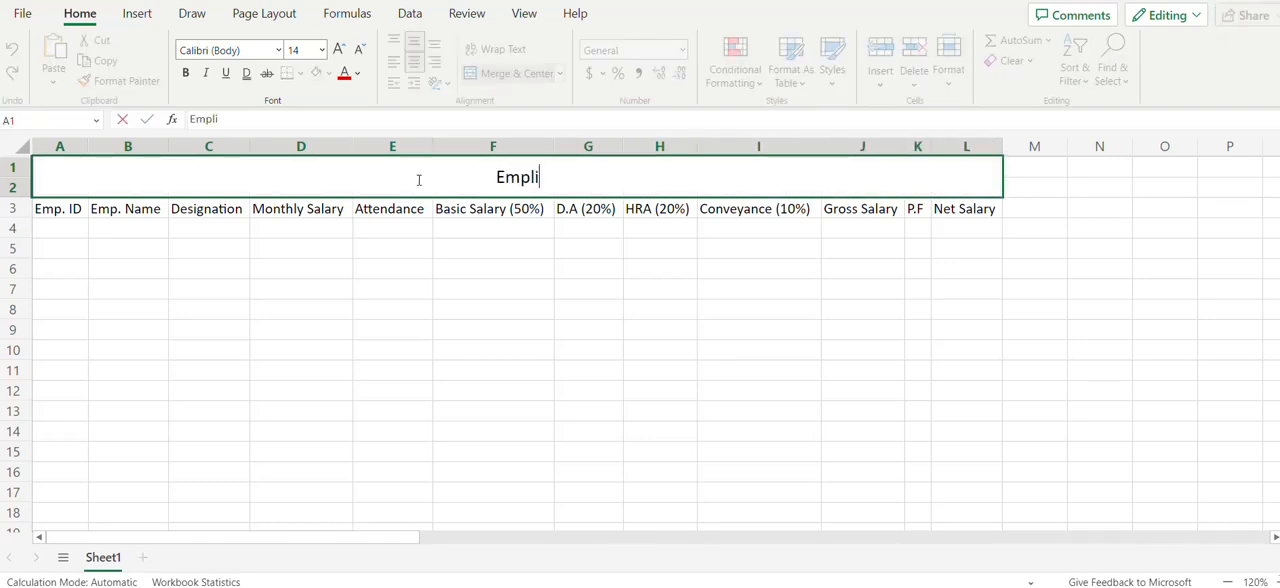
pyautogui.press('BackSpace')
pyautogui.write('oyee Salary Sheet')
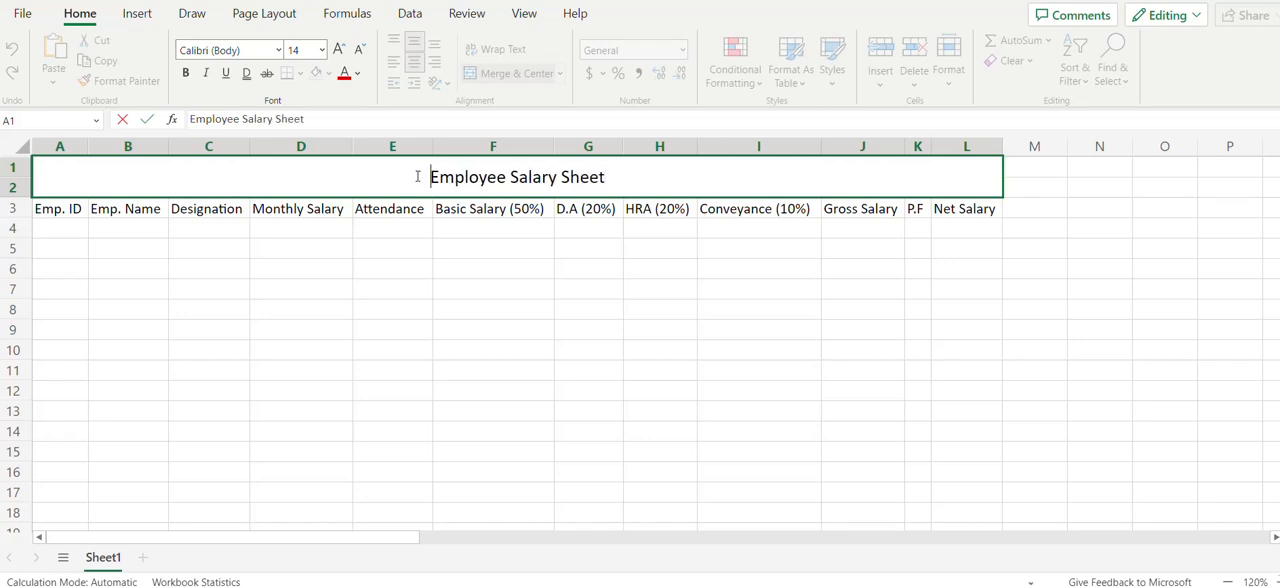
# Make the sheet title and the column headers in A1:L3 bold
pyautogui.click(303, 233)
pyautogui.moveTo(323, 206); pyautogui.dragTo(328, 205)
pyautogui.hotkey('ctrl', 'b')
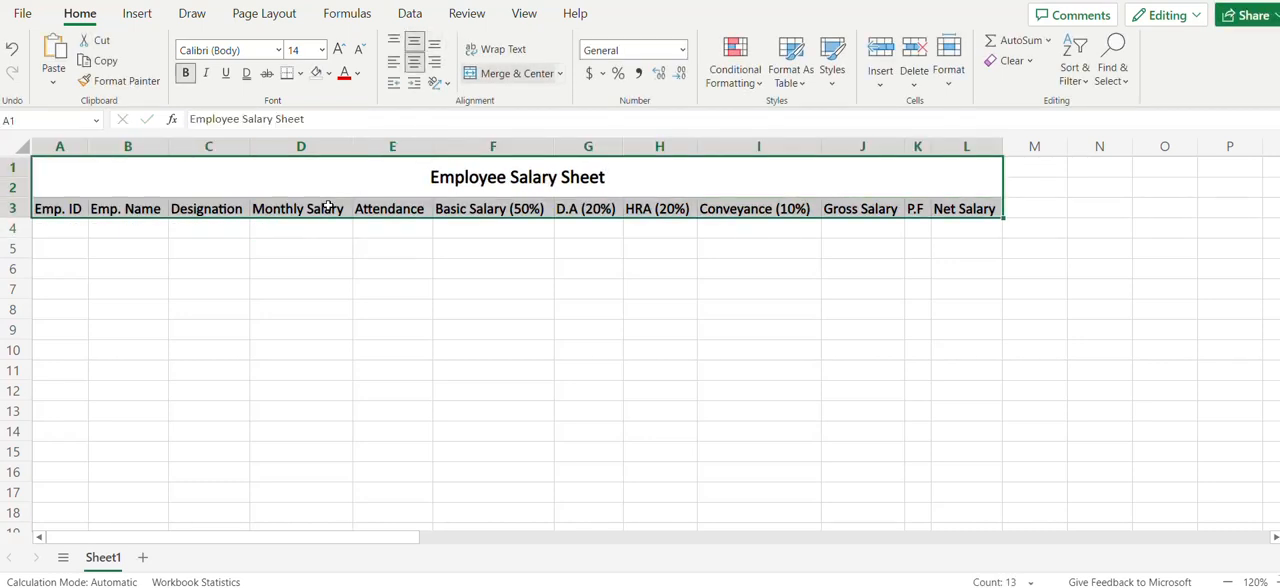
# Give the merged title cell a dark blue fill and white text
pyautogui.click(328, 186)
pyautogui.click(329, 74)
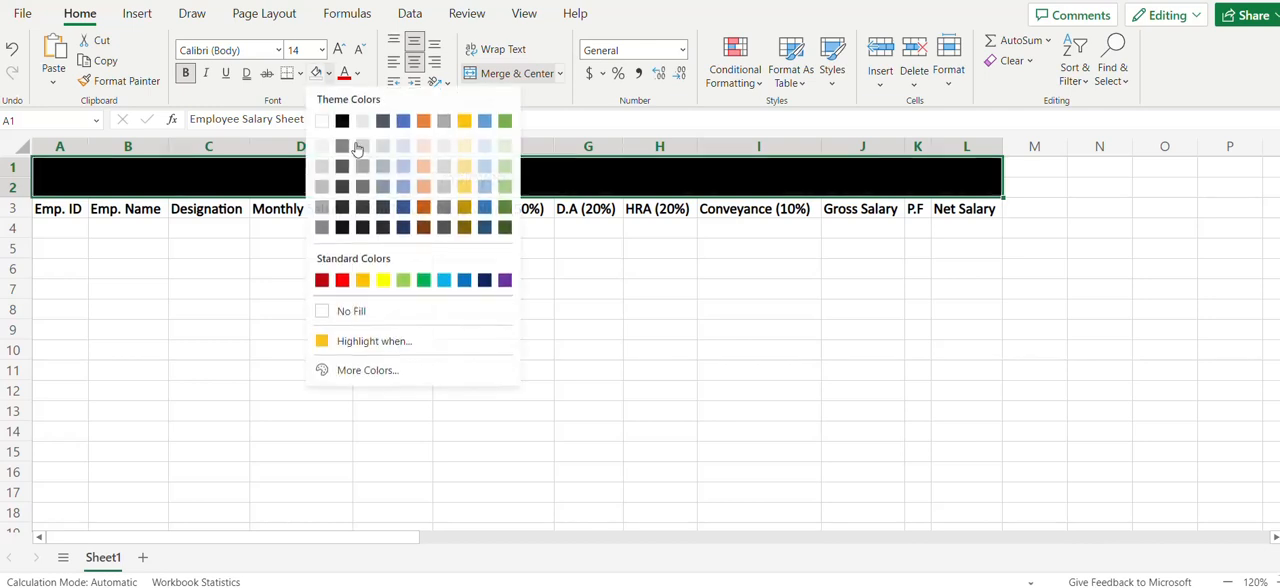
pyautogui.click(402, 203)
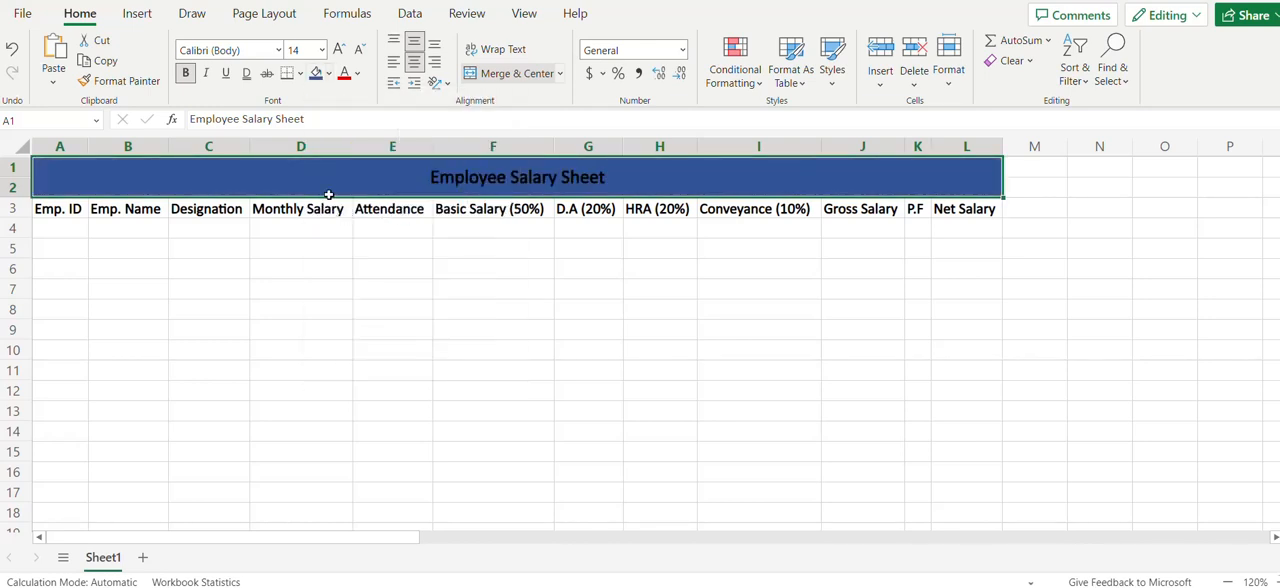
pyautogui.click(357, 74)
pyautogui.click(352, 152)
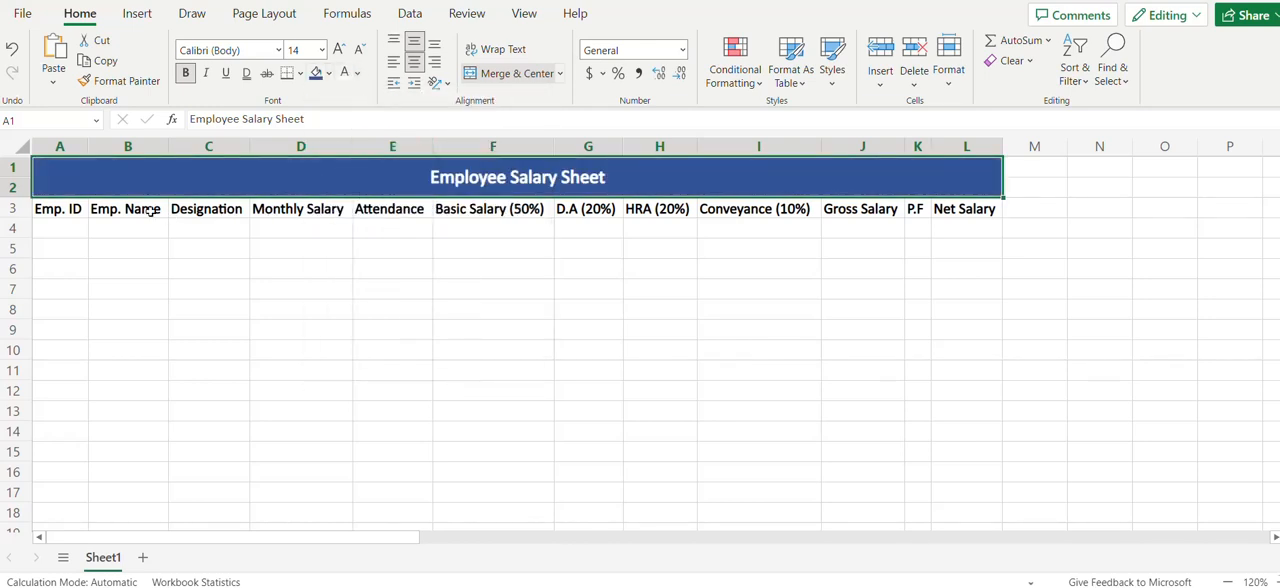
# Fill the header row A3:L3 with a light blue colour
pyautogui.moveTo(76, 206); pyautogui.dragTo(970, 209)
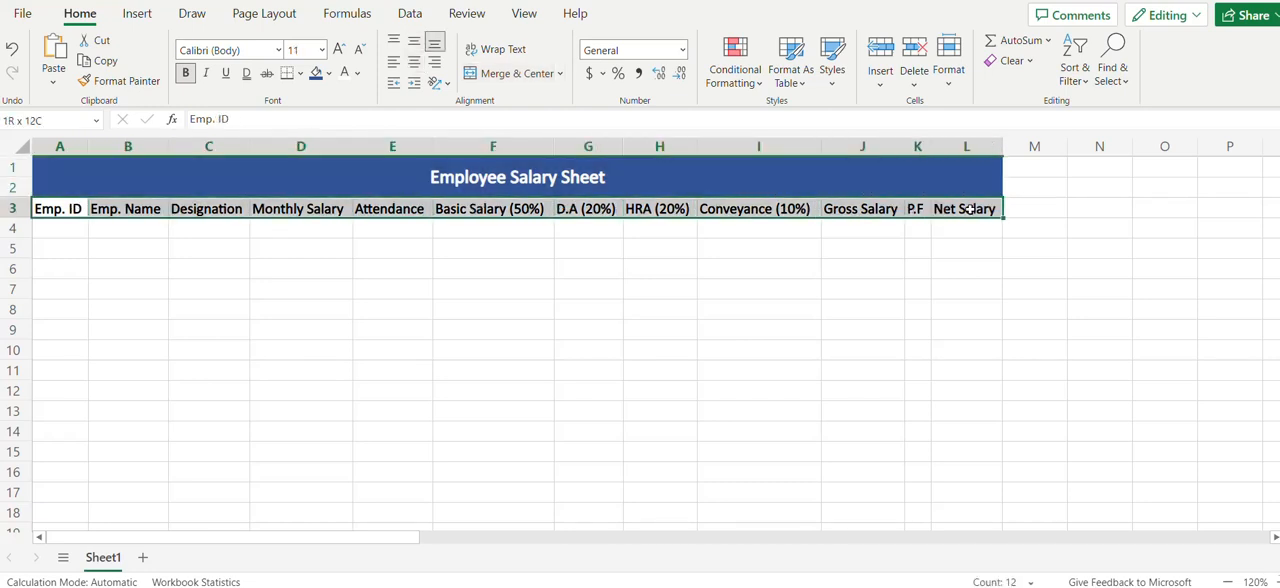
pyautogui.click(328, 76)
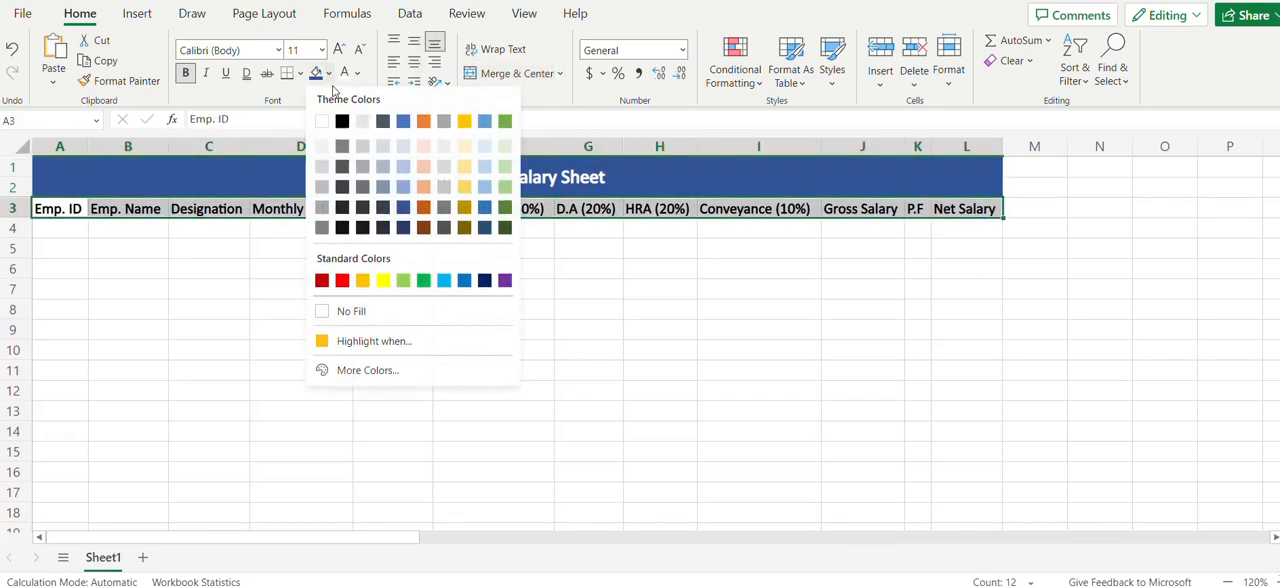
pyautogui.click(403, 174)
pyautogui.moveTo(338, 187); pyautogui.dragTo(326, 205)
pyautogui.click(177, 265)
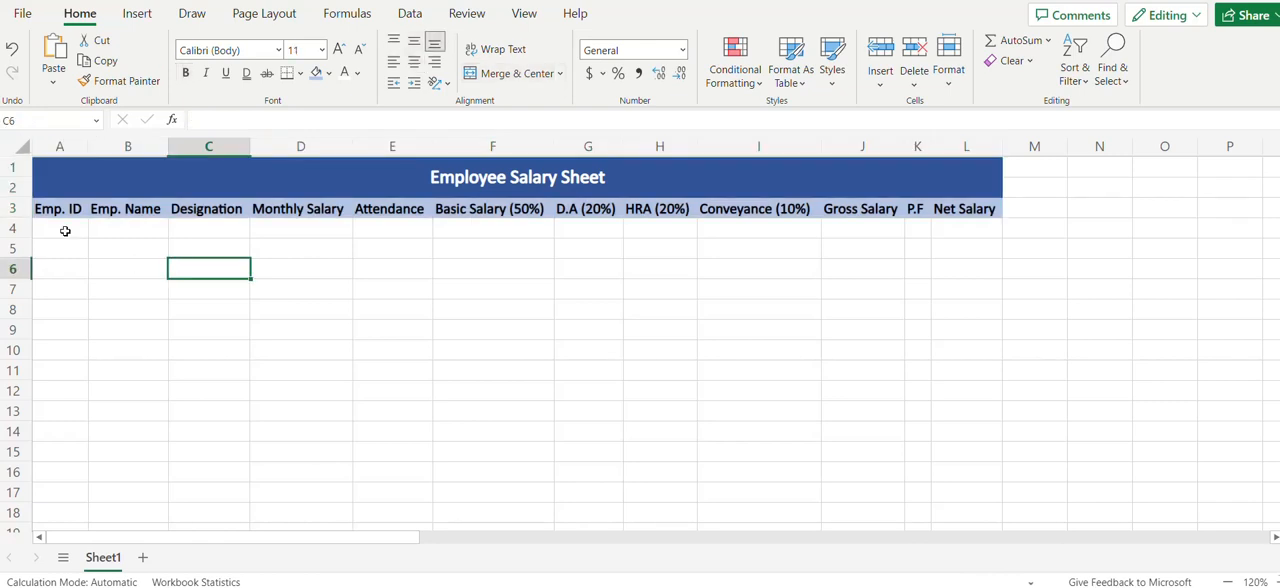
pyautogui.click(75, 181)
pyautogui.moveTo(75, 181); pyautogui.dragTo(69, 208)
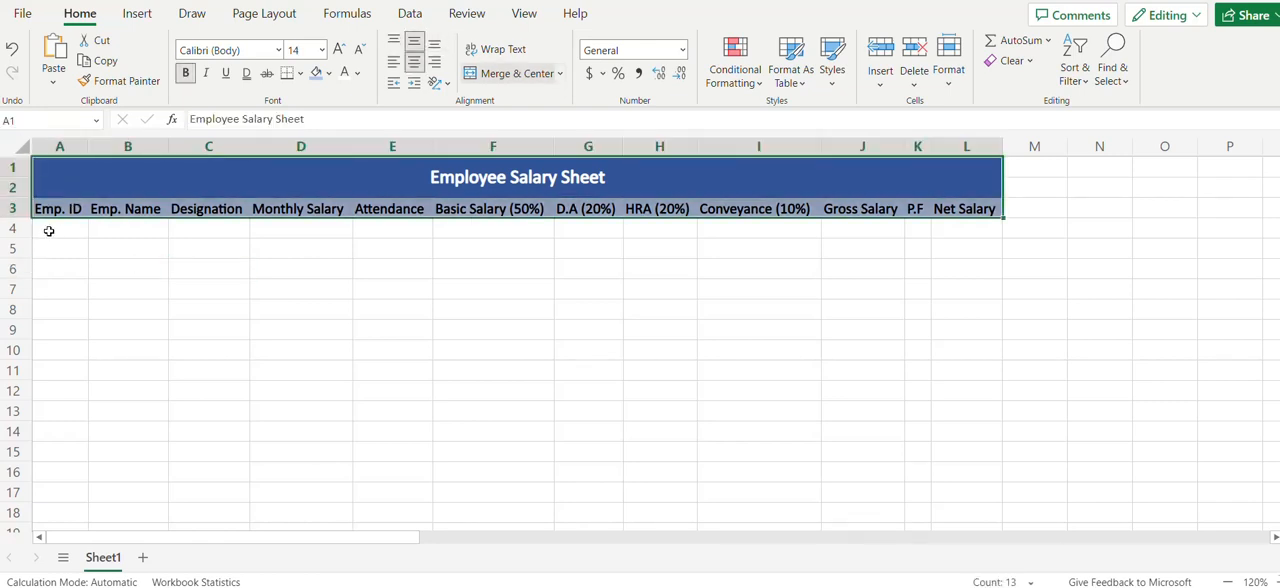
# Enter consecutive employee ID numbers for five employees in A4:A8 under Emp. ID
pyautogui.click(49, 230)
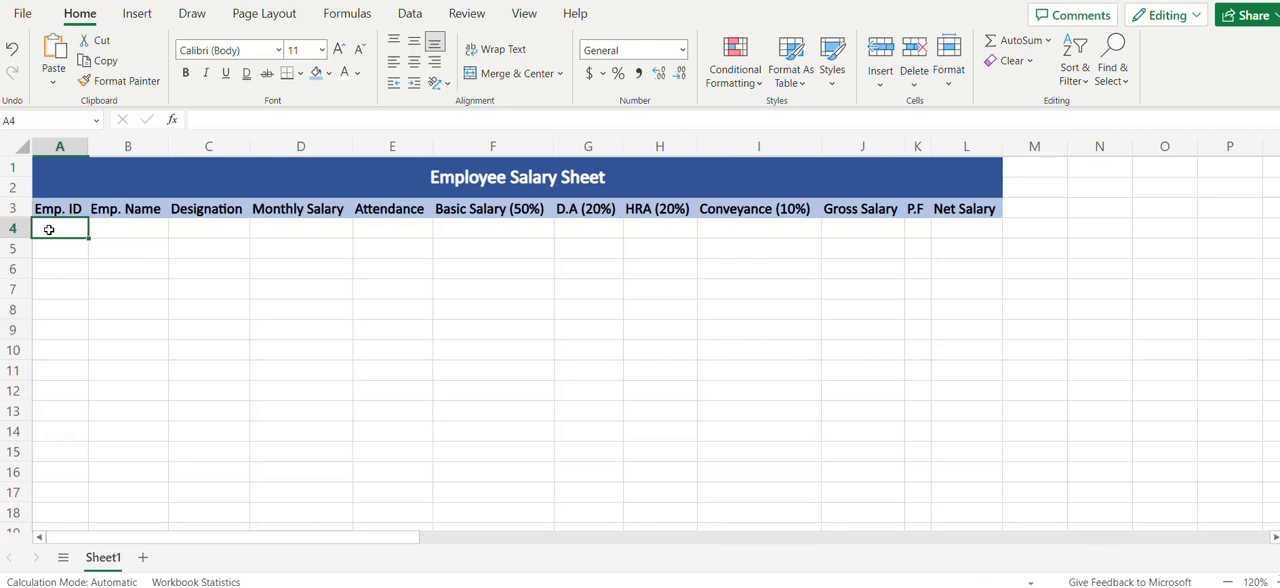
pyautogui.write('1001')
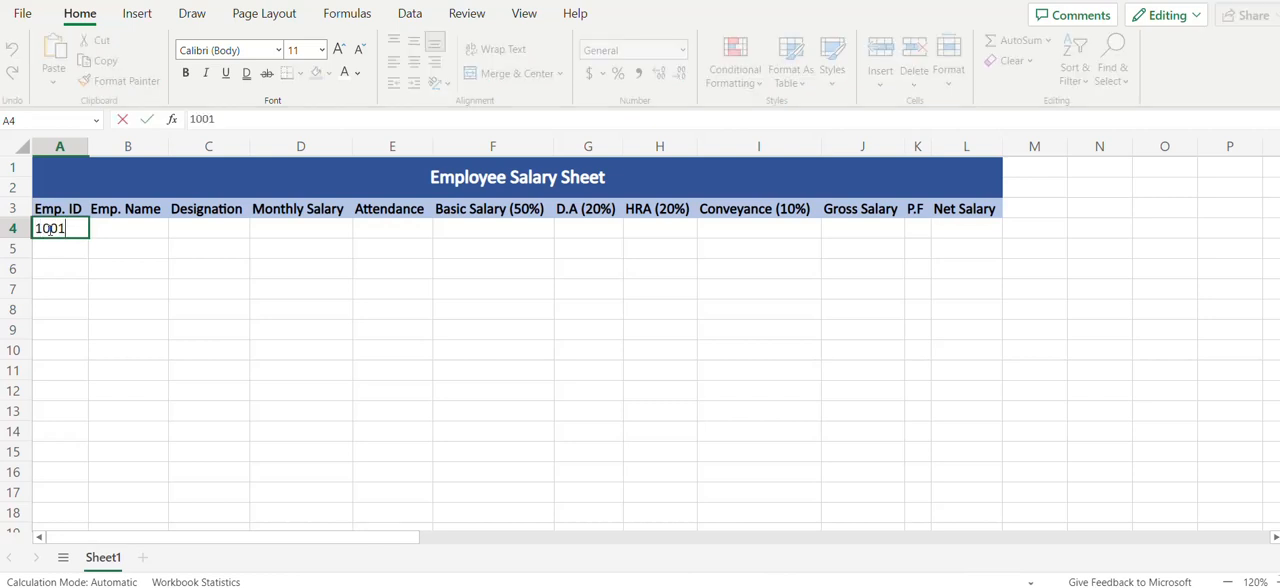
pyautogui.press('Return')
pyautogui.write('1002')
pyautogui.press('Return')
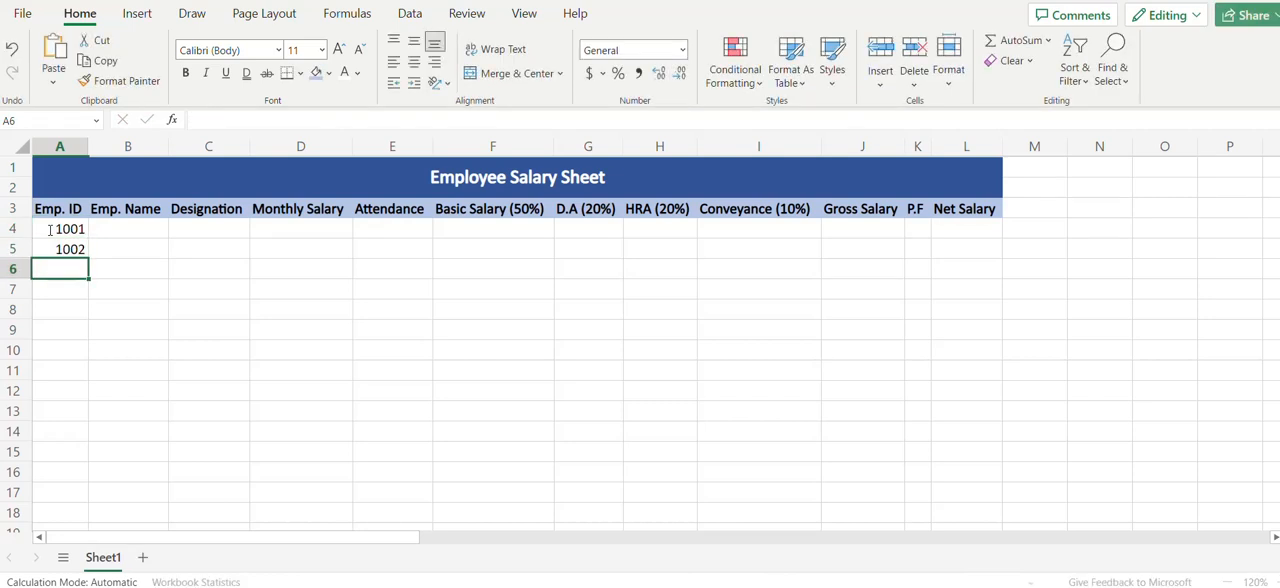
pyautogui.write('1003')
pyautogui.press('Return')
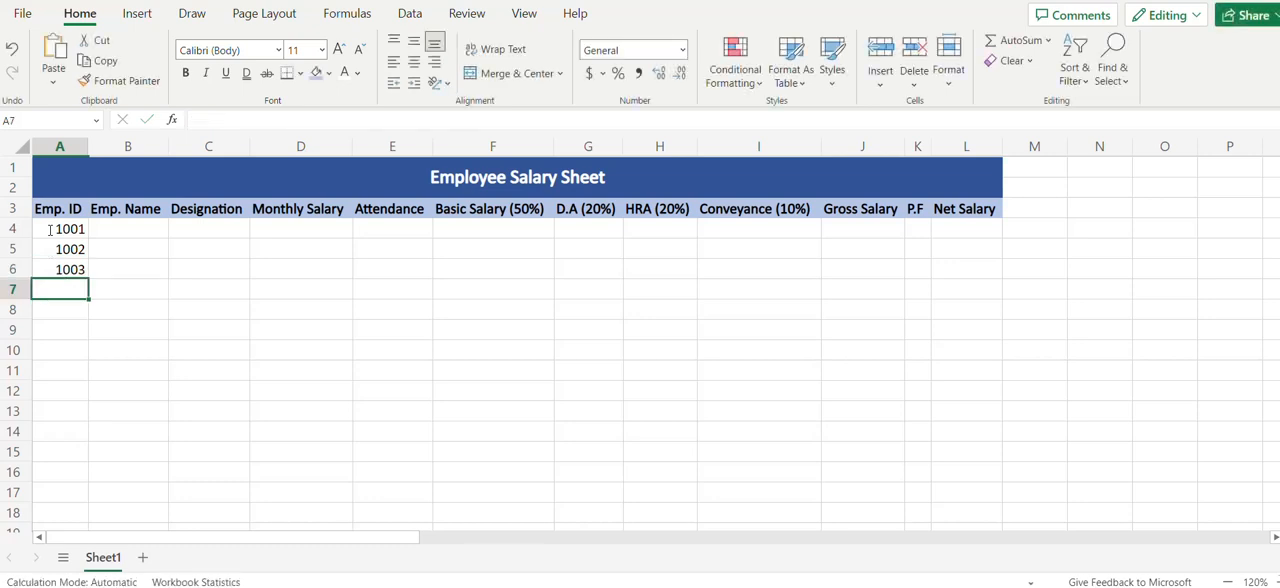
pyautogui.write('1004')
pyautogui.press('Return')
pyautogui.write('1005')
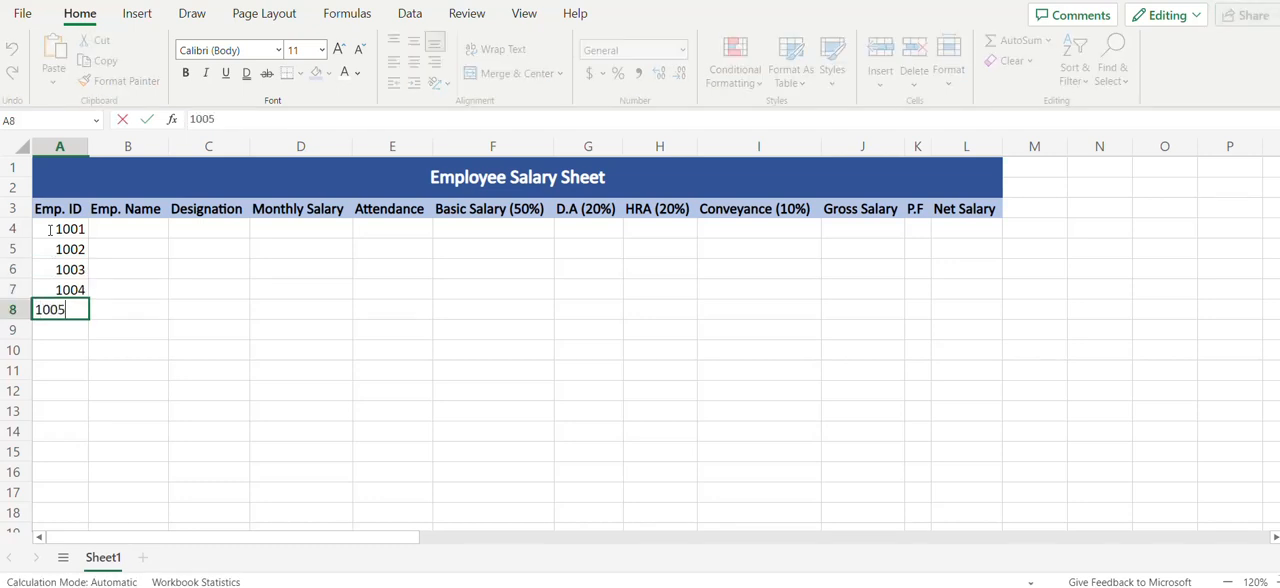
pyautogui.press('Return')
pyautogui.press('Right')
pyautogui.press('Right')
pyautogui.press('Right')
pyautogui.press('Right')
pyautogui.press('Left')
pyautogui.press('Left')
pyautogui.press('Left')
pyautogui.press('Left')
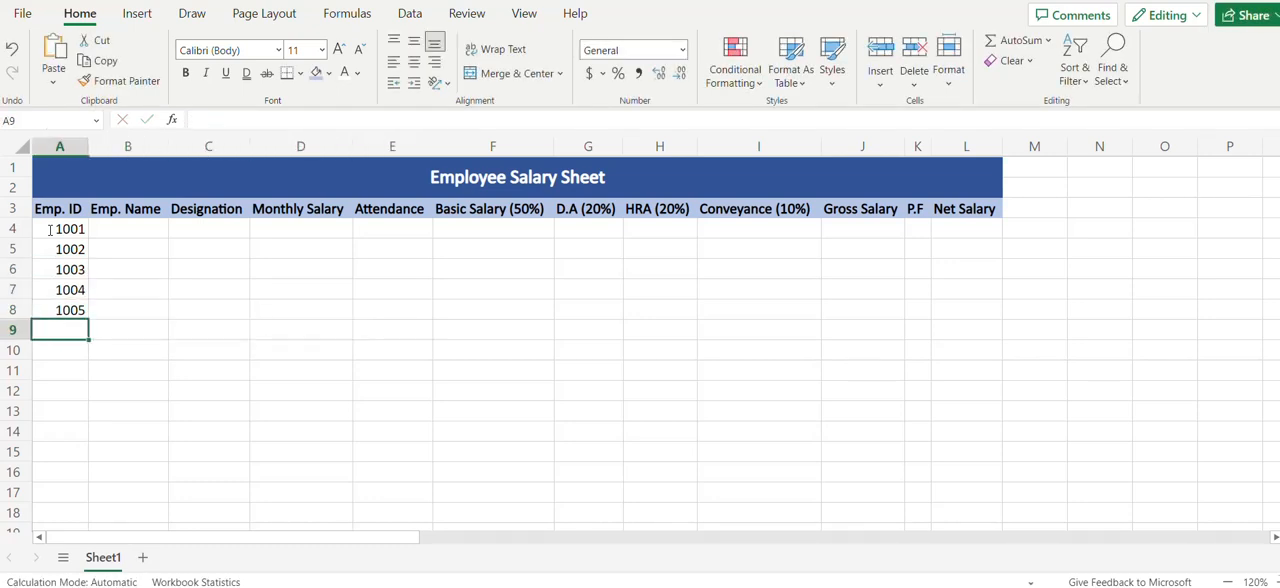
# Enter the first names of the five employees in B4:B8 under Emp. Name
pyautogui.press('Up')
pyautogui.press('Up')
pyautogui.press('Up')
pyautogui.press('Up')
pyautogui.press('Up')
pyautogui.press('Right')
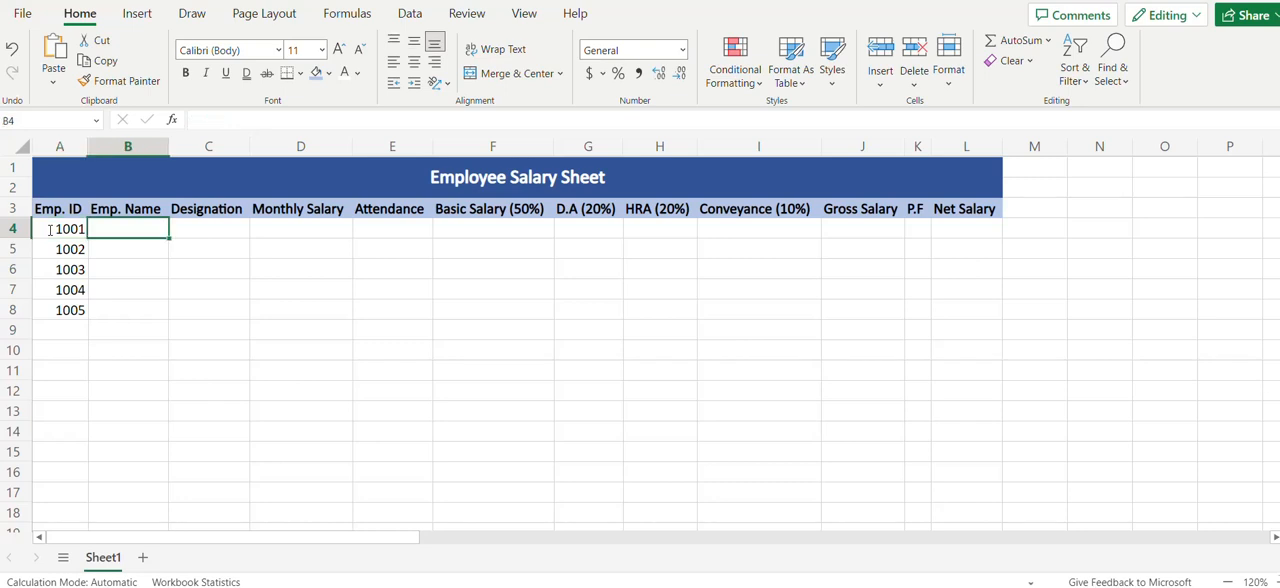
pyautogui.write('Rajesh')
pyautogui.press('Return')
pyautogui.write('Sande')
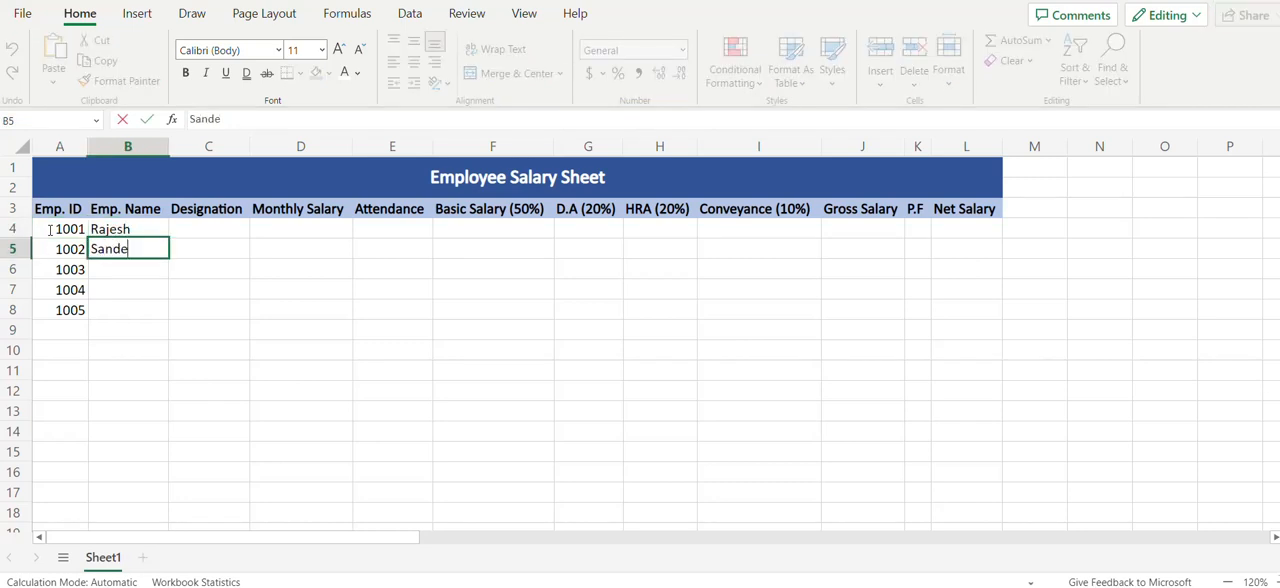
pyautogui.press('BackSpace')
pyautogui.press('BackSpace')
pyautogui.write('jay')
pyautogui.press('Return')
pyautogui.write('Mukesh')
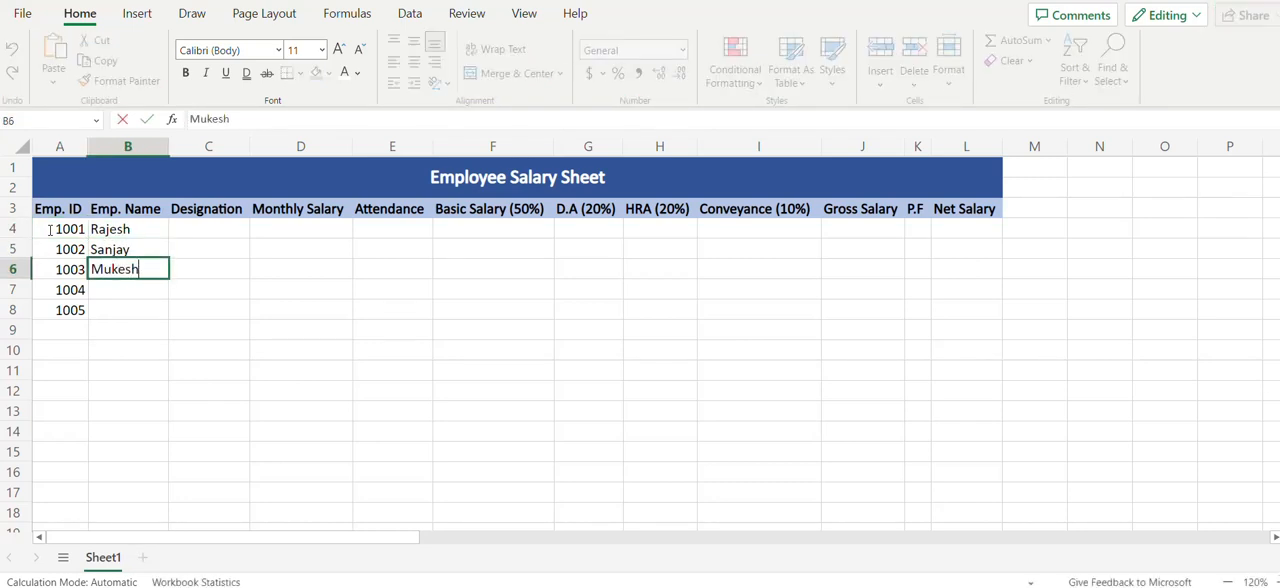
pyautogui.press('Return')
pyautogui.write('Hares')
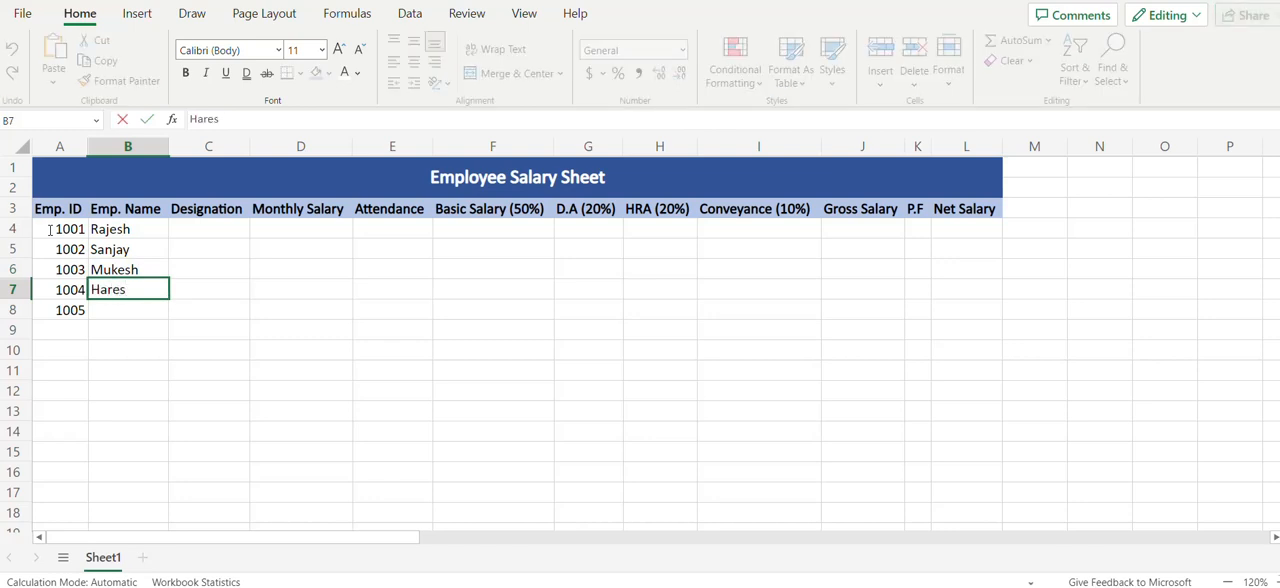
pyautogui.write('h')
pyautogui.press('Return')
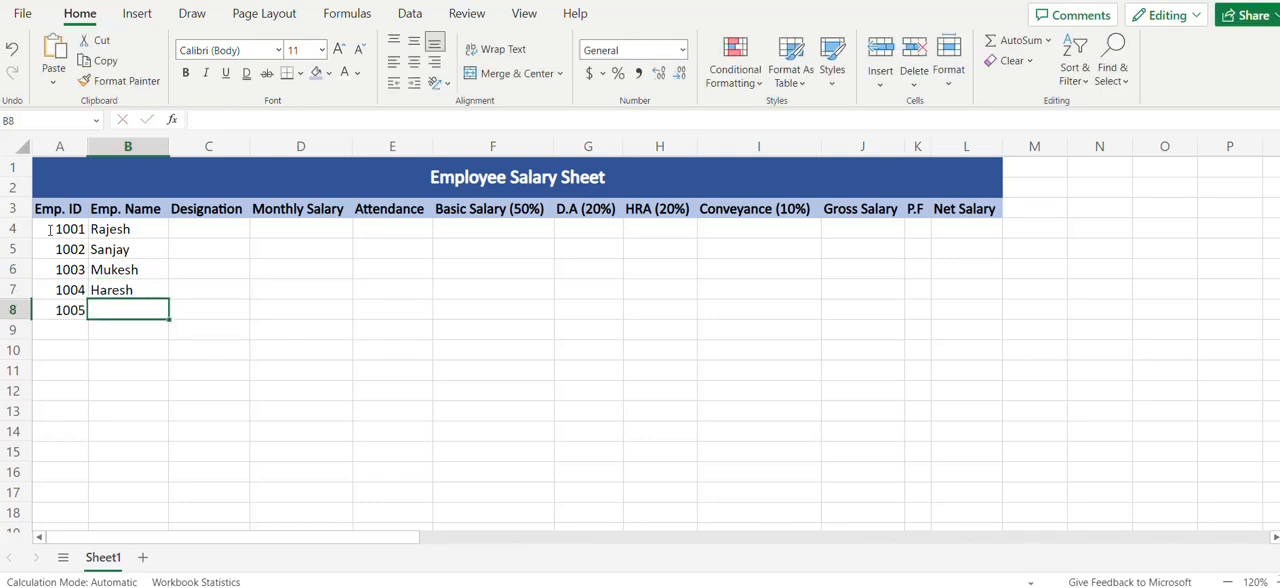
pyautogui.write('Sunil')
pyautogui.press('Return')
# Enter Manager as the first employee's designation in C4
pyautogui.press('Right')
pyautogui.press('Up')
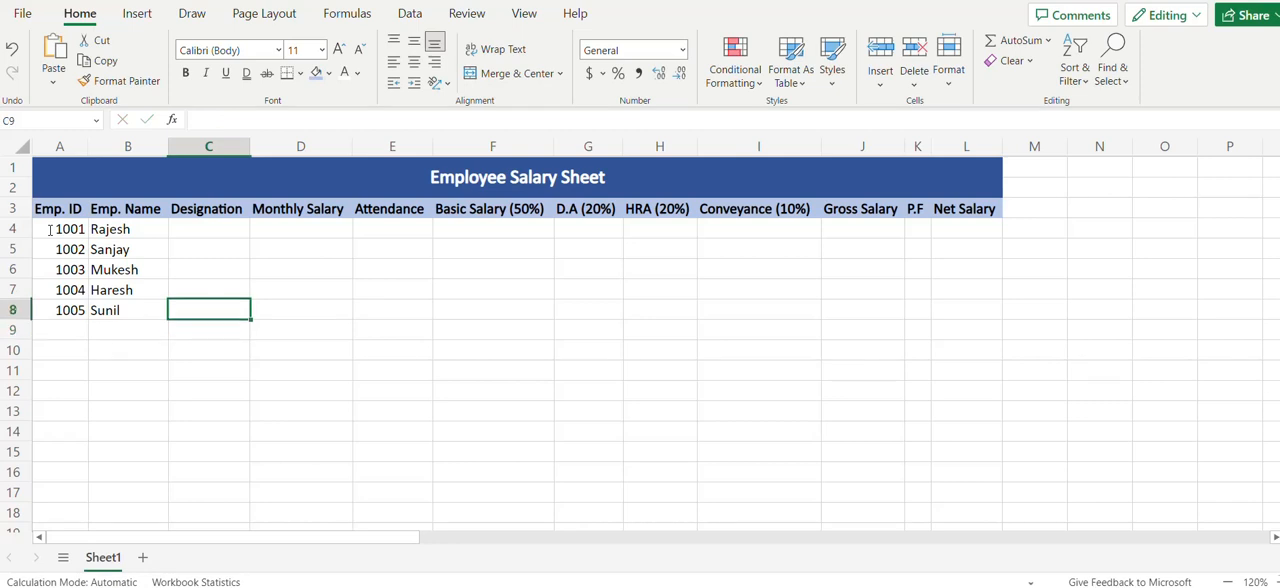
pyautogui.press('Up')
pyautogui.press('Up')
pyautogui.press('Up')
pyautogui.press('Up')
pyautogui.write('Manahe')
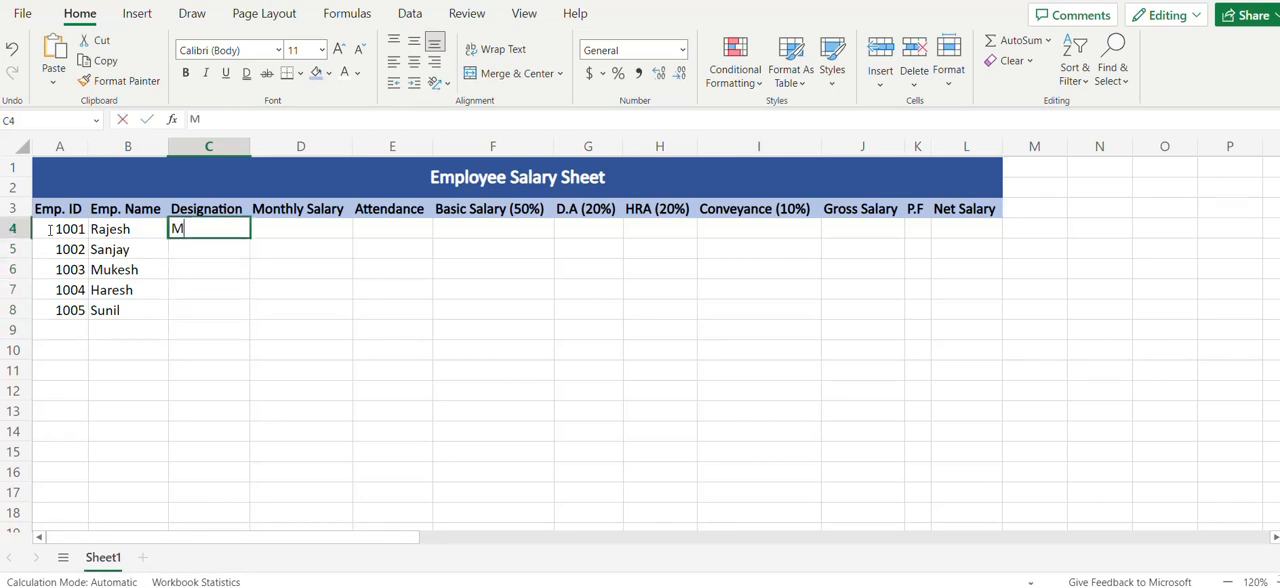
pyautogui.press('BackSpace')
pyautogui.press('BackSpace')
pyautogui.write('ger')
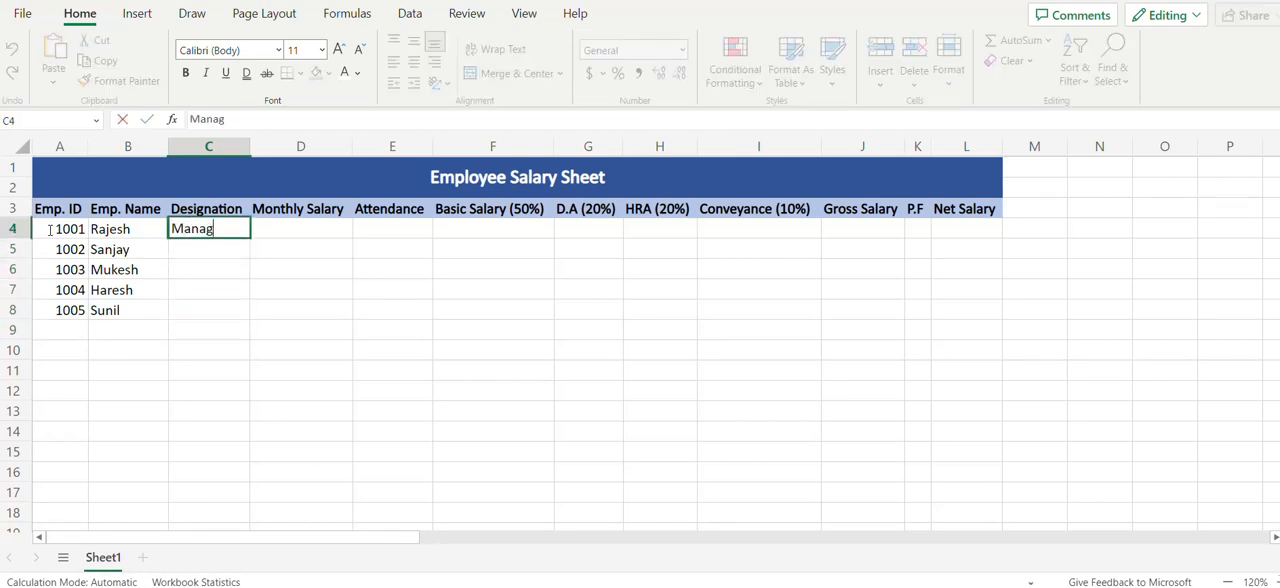
pyautogui.press('Return')
# Enter the designations Assit. Manager in C5 and Employee in C6
pyautogui.write('Assi')
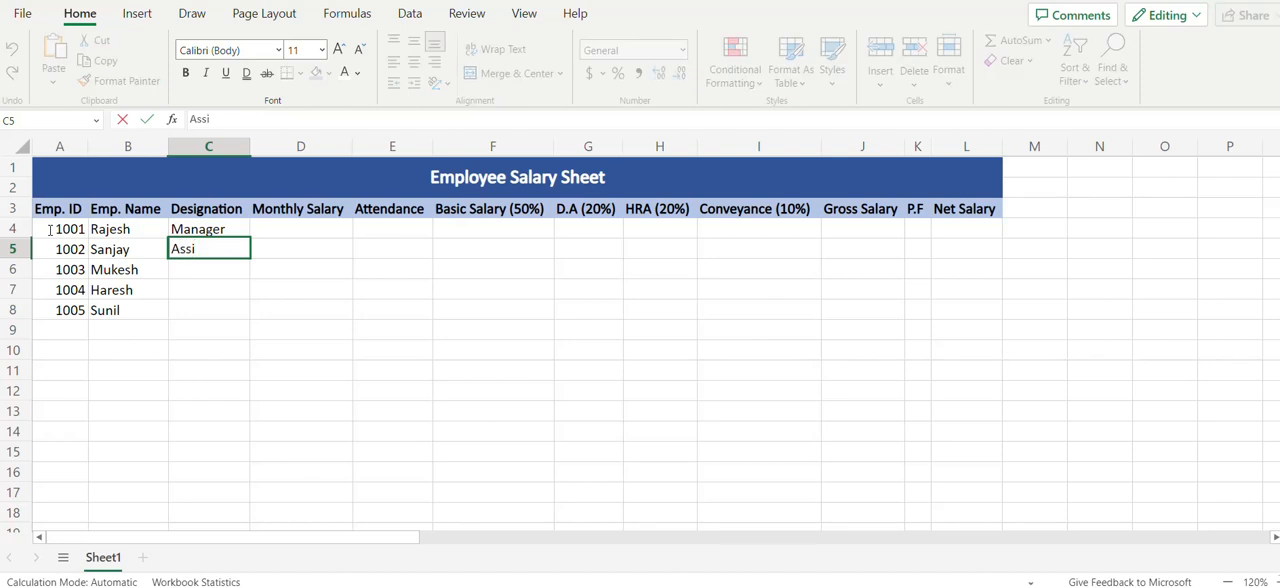
pyautogui.write('t. Manag')
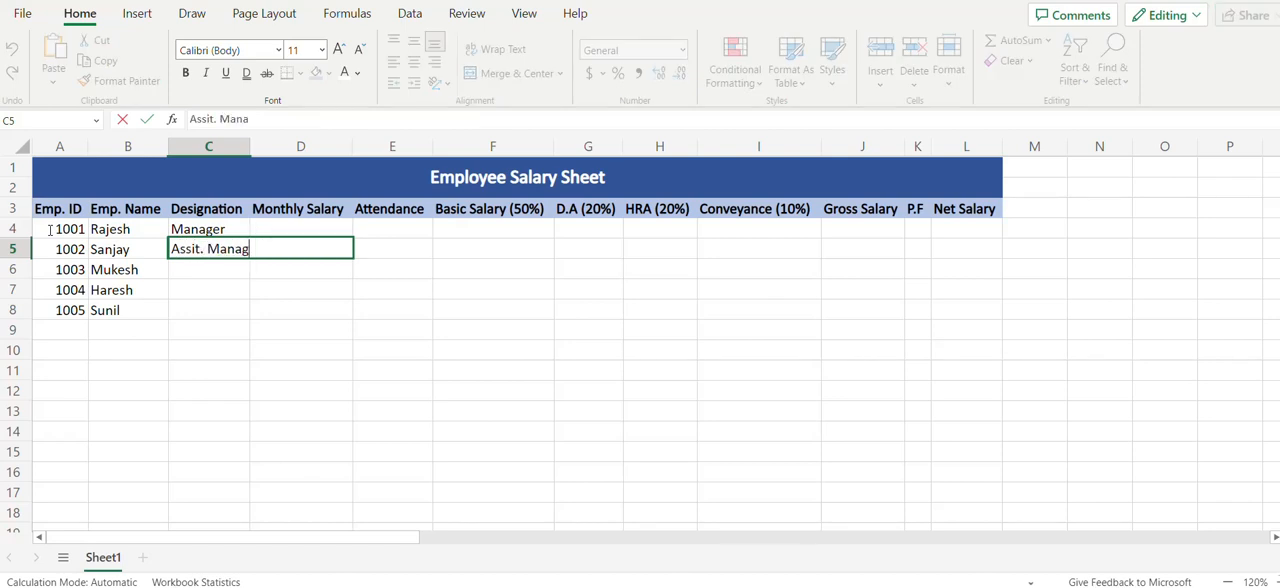
pyautogui.write('er')
pyautogui.press('Return')
pyautogui.write('Employee')
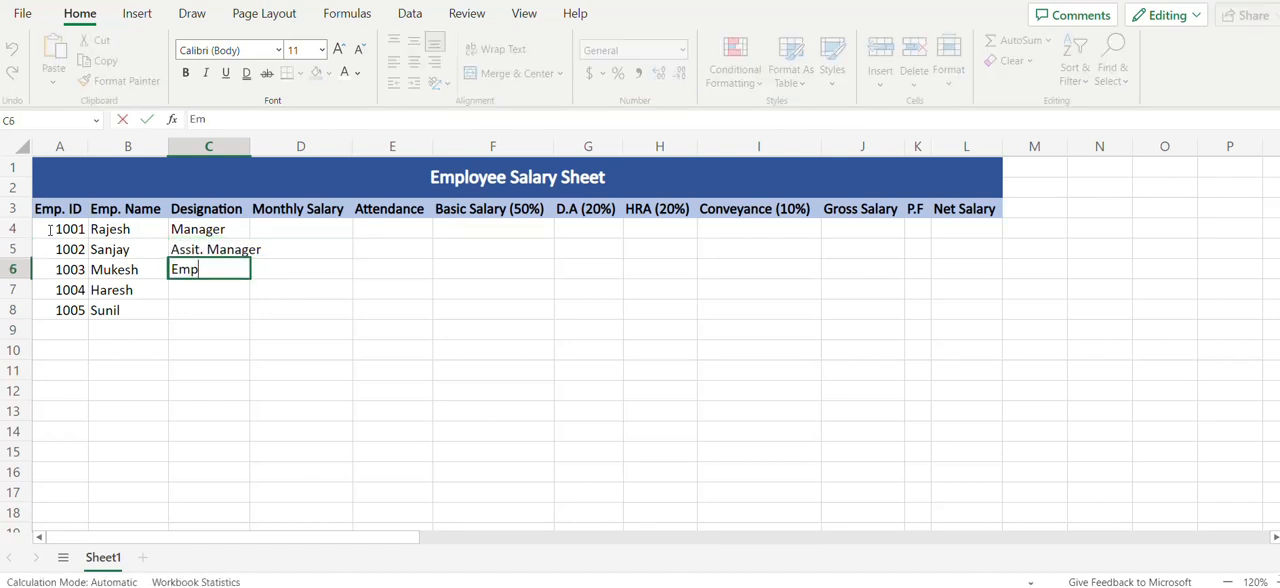
pyautogui.press('Return')
# Fill the Employee designation from C6 down through C8
pyautogui.press('Up')
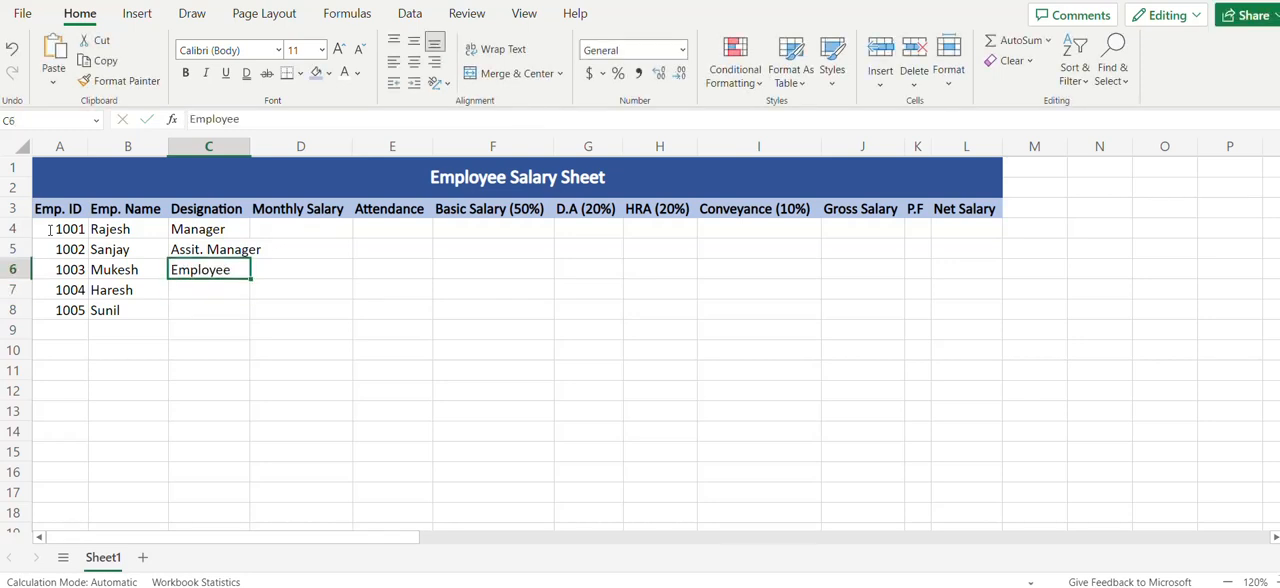
pyautogui.hotkey('shift', 'Down')
pyautogui.hotkey('shift', 'Down')
pyautogui.hotkey('ctrl', 'd')
# Enter the monthly salaries 50000, 40000 and 35000 in D4:D6
pyautogui.press('Up')
pyautogui.press('Up')
pyautogui.press('Right')
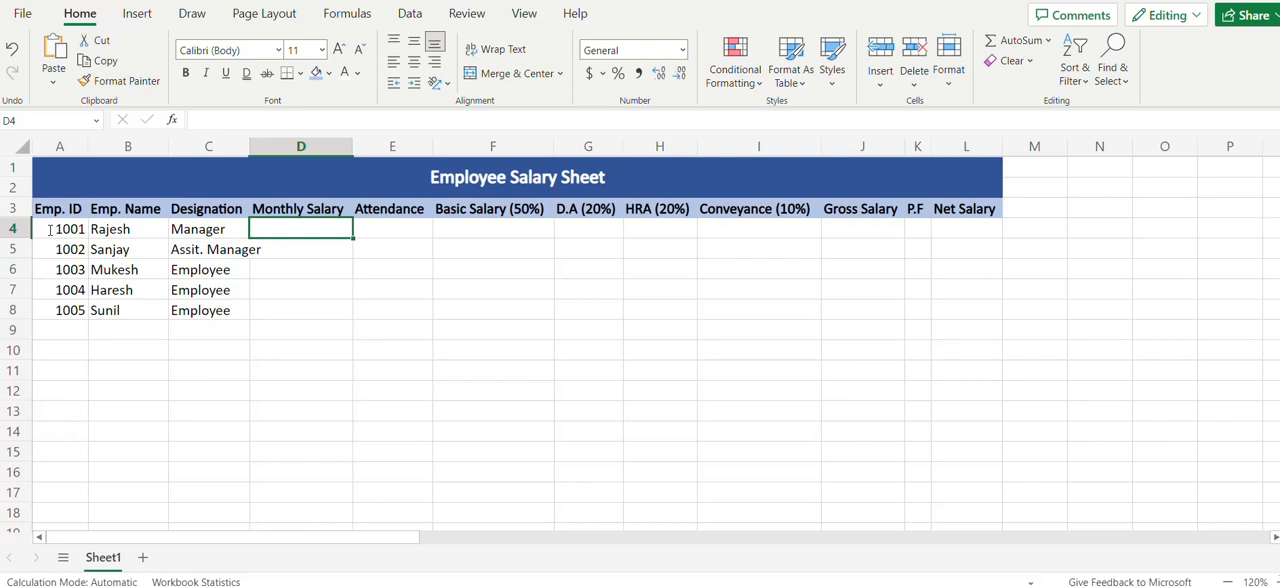
pyautogui.write('50000')
pyautogui.press('Return')
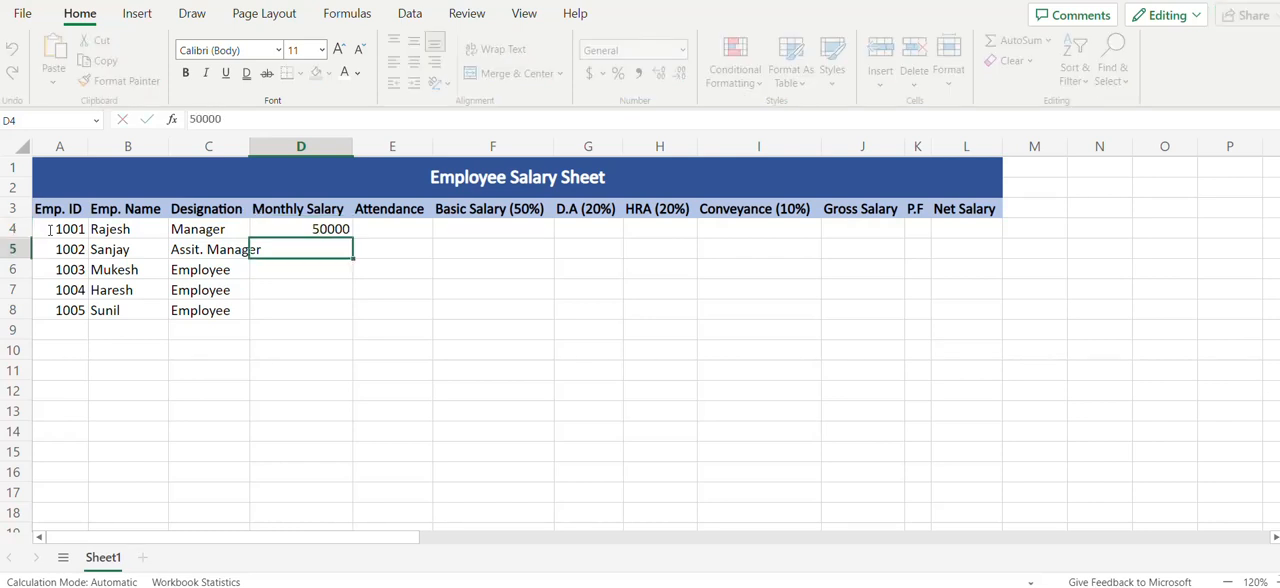
pyautogui.write('40000')
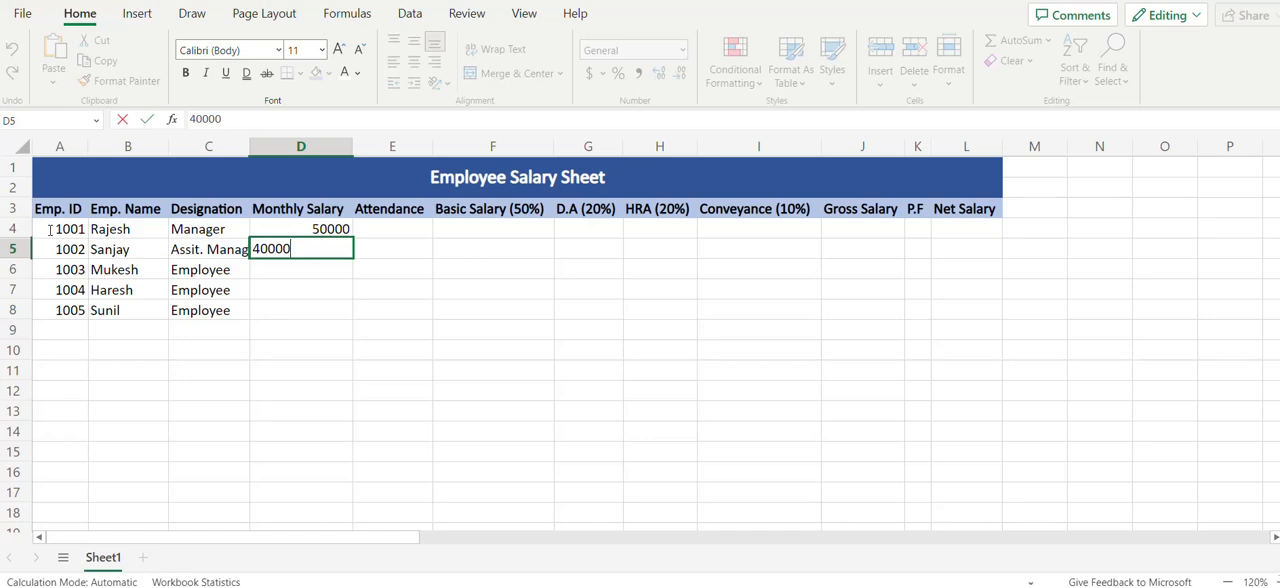
pyautogui.press('Return')
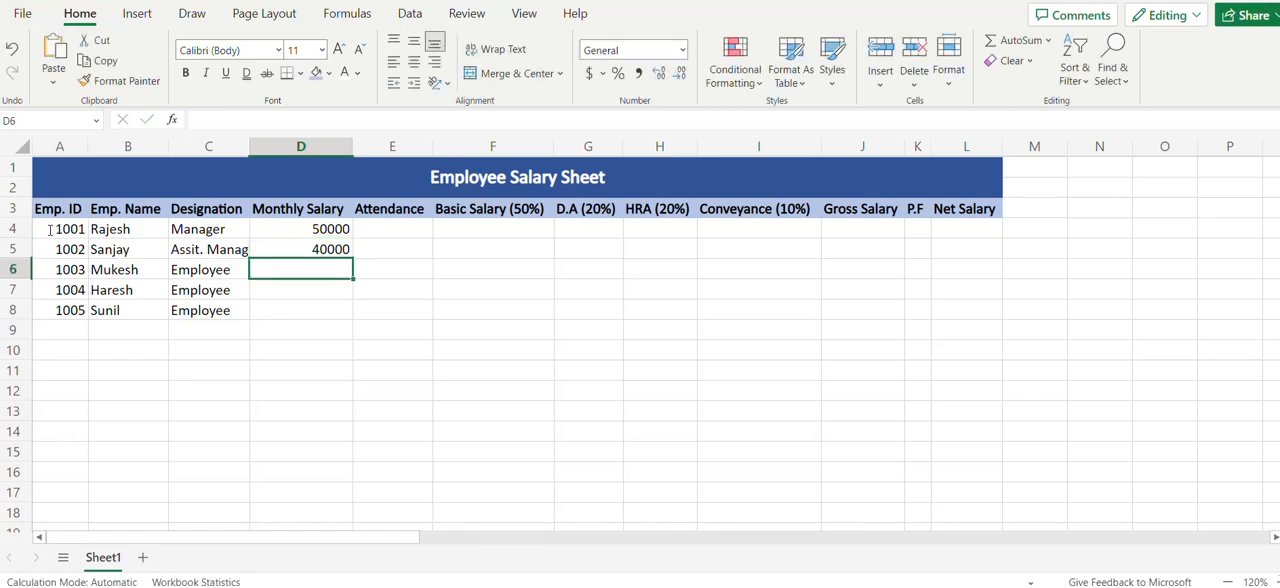
pyautogui.write('350000')
pyautogui.press('Return')
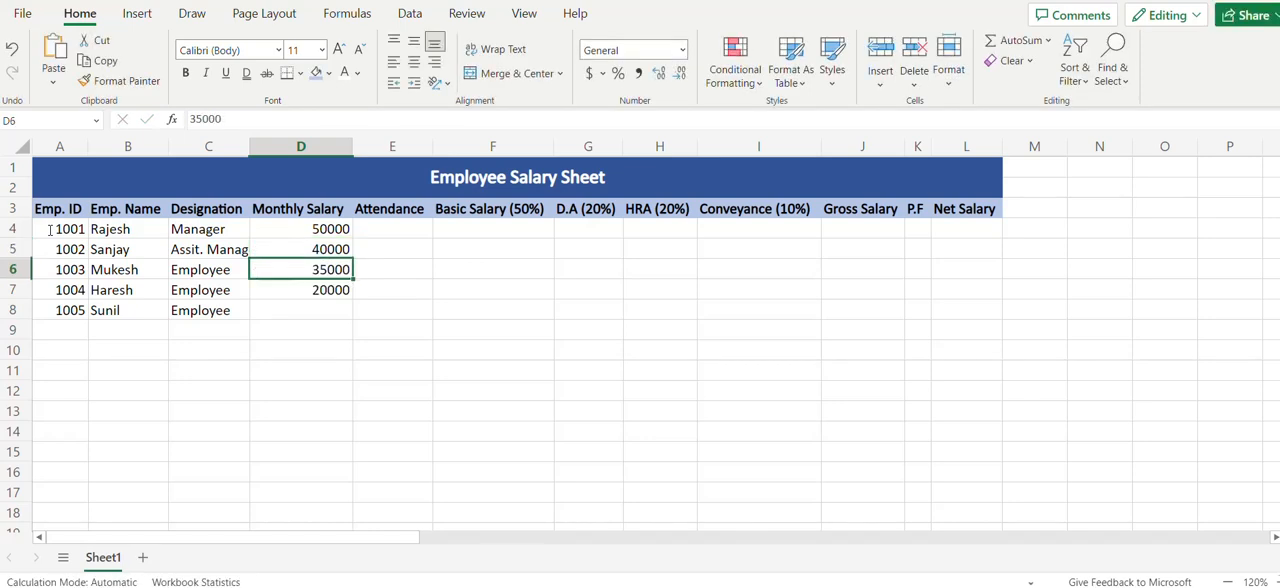
# Fill the 35000 monthly salary from D6 down through D8
pyautogui.hotkey('shift', 'Down')
pyautogui.hotkey('shift', 'Down')
pyautogui.hotkey('ctrl', 'd')
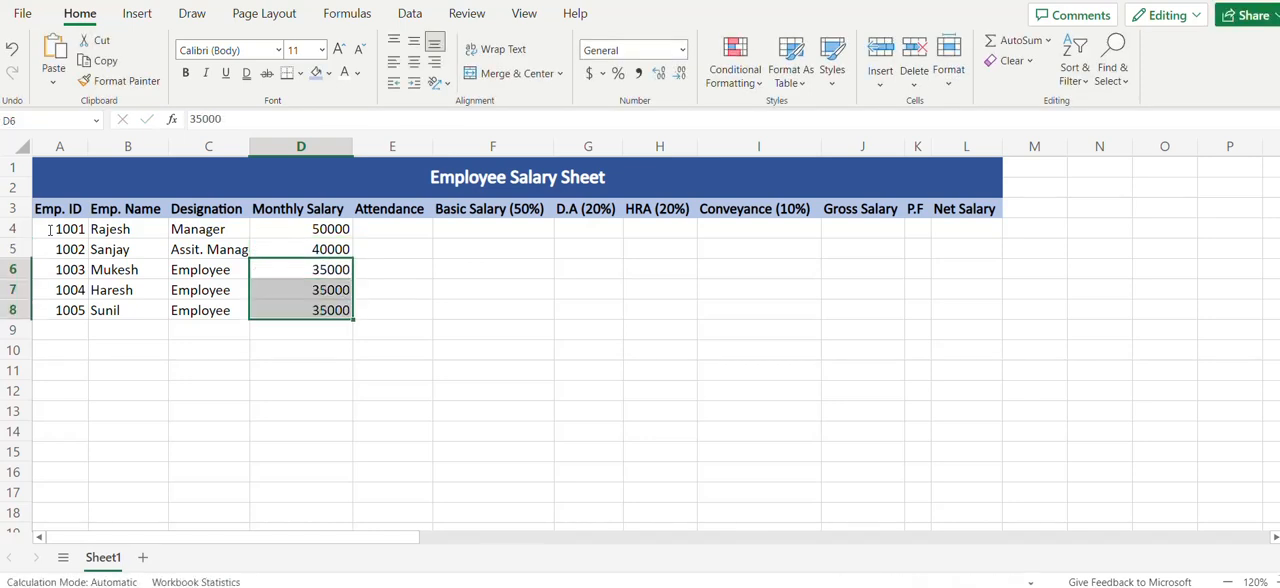
pyautogui.hotkey('shift', 'Up')
pyautogui.hotkey('shift', 'Up')
# Enter the attendance values 28, 21, 30, 30 and 25 in E4:E8
pyautogui.press('Up')
pyautogui.press('Up')
pyautogui.press('Right')
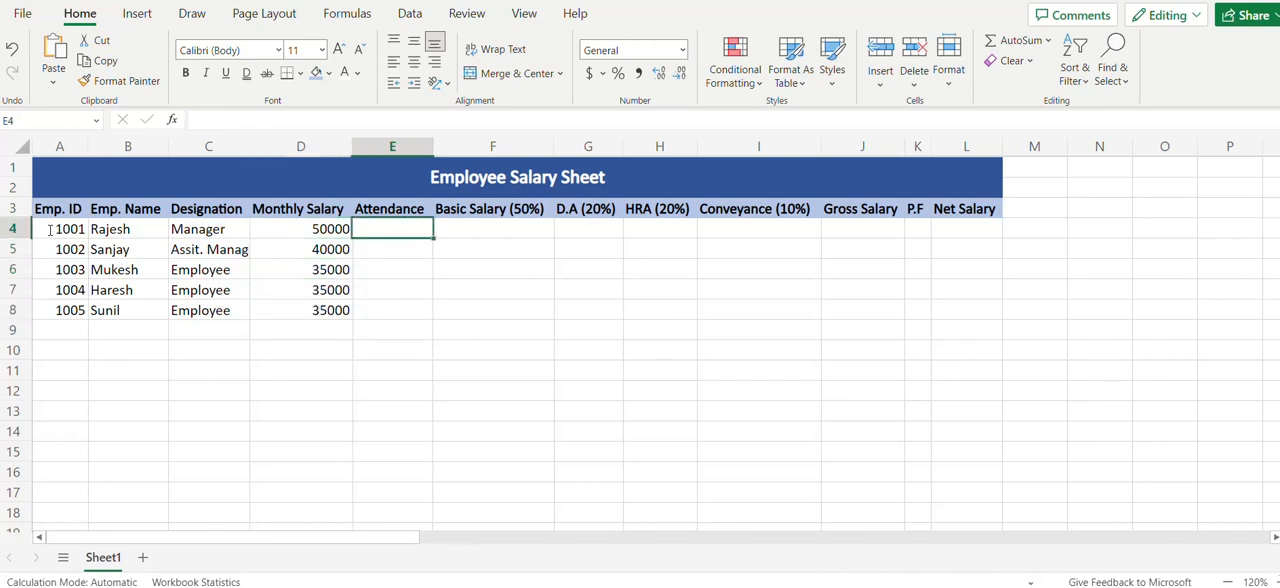
pyautogui.write('28')
pyautogui.press('Return')
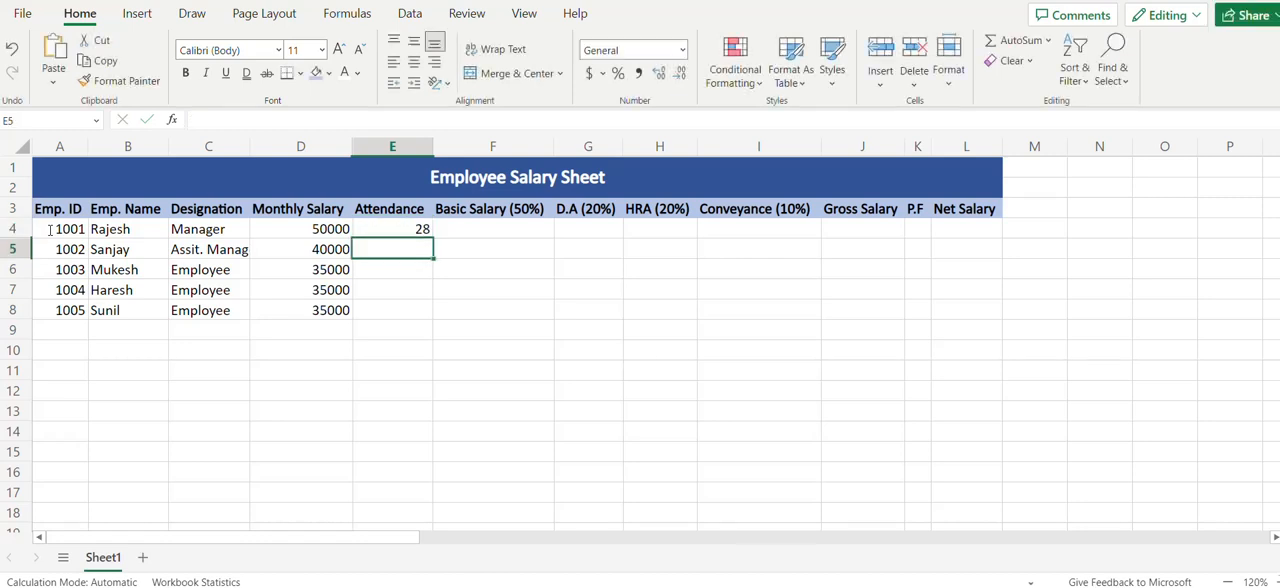
pyautogui.write('21')
pyautogui.press('Return')
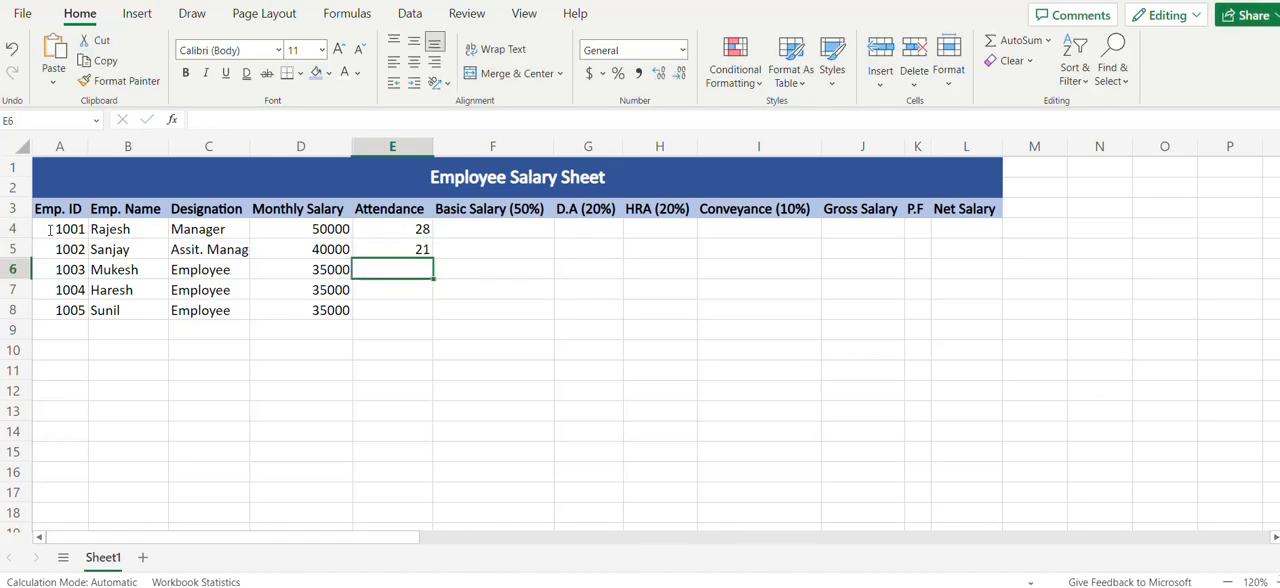
pyautogui.write('30')
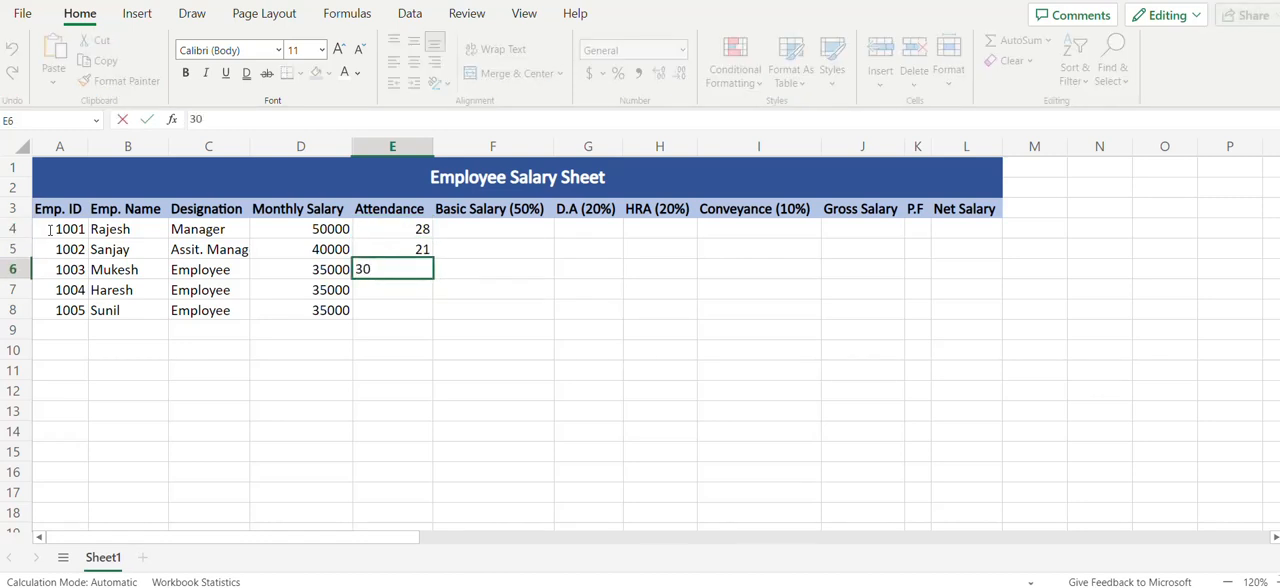
pyautogui.press('Return')
pyautogui.write('30')
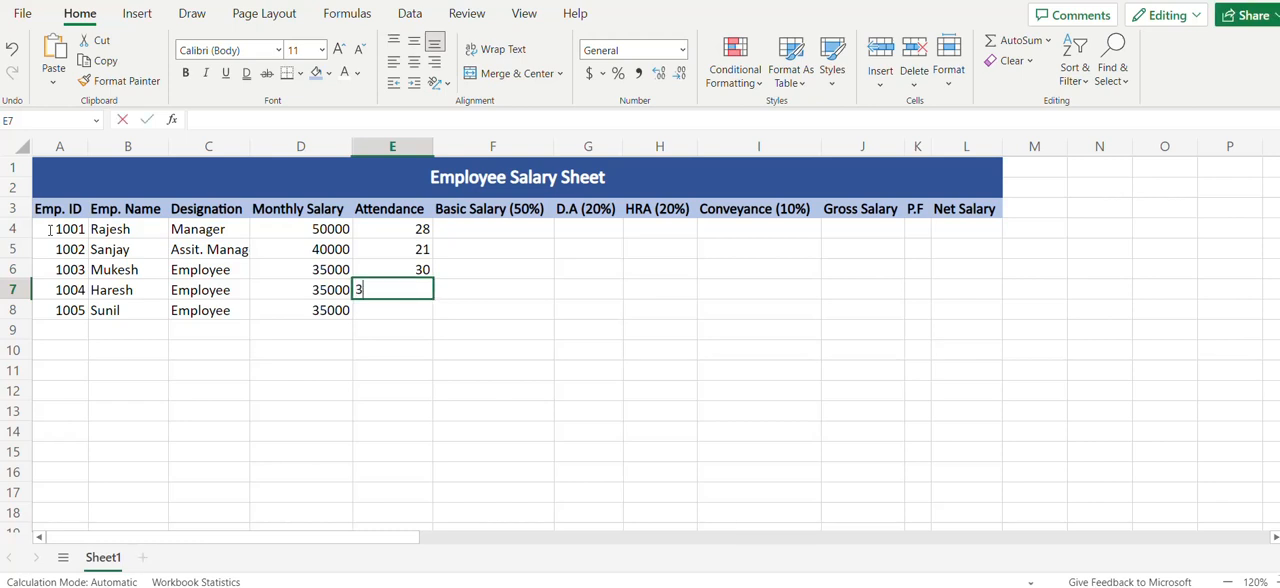
pyautogui.press('Return')
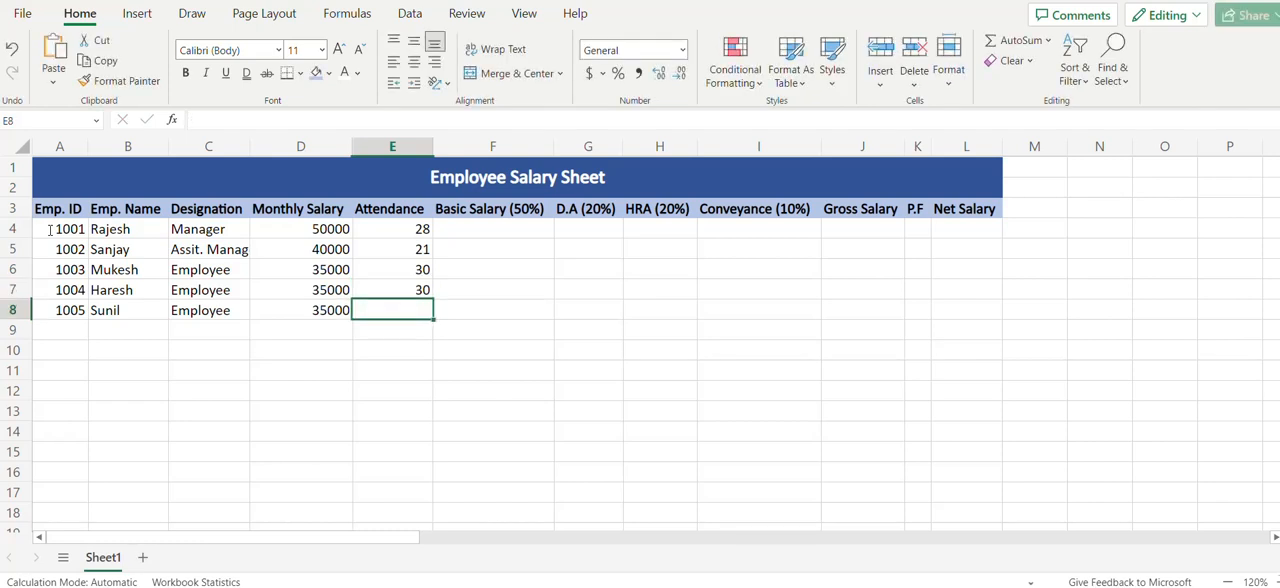
pyautogui.write('25')
pyautogui.click(405, 233)
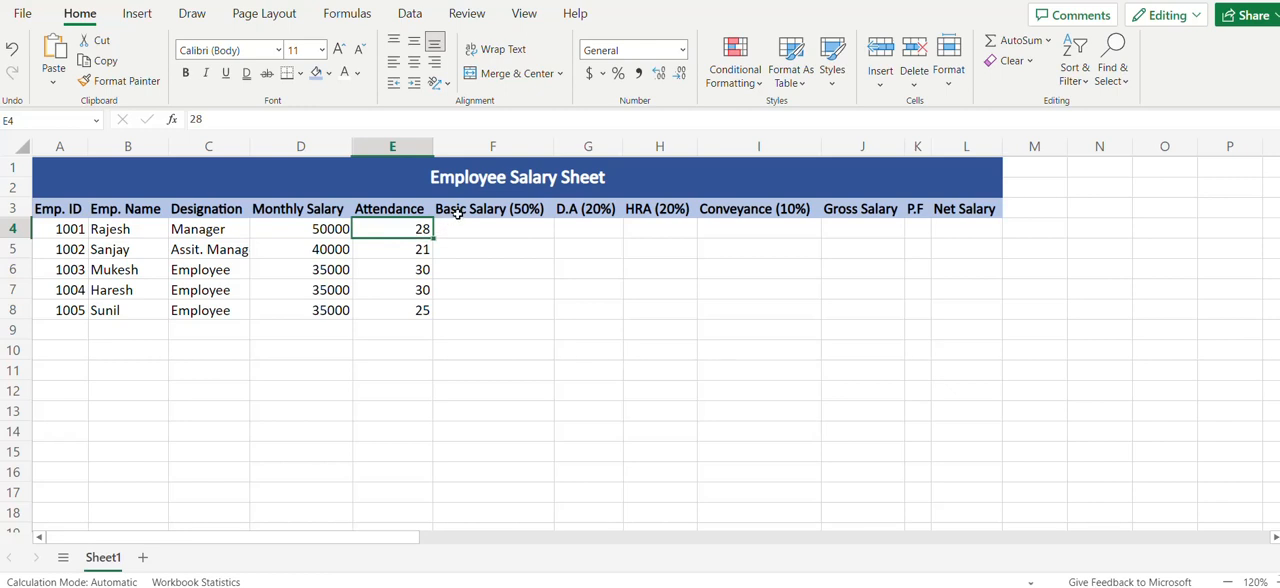
# Insert blank cells at F3:F8, shifting the existing cells right, and enter the header Adj. Monthly Salary in F3
pyautogui.moveTo(455, 212); pyautogui.dragTo(462, 301)
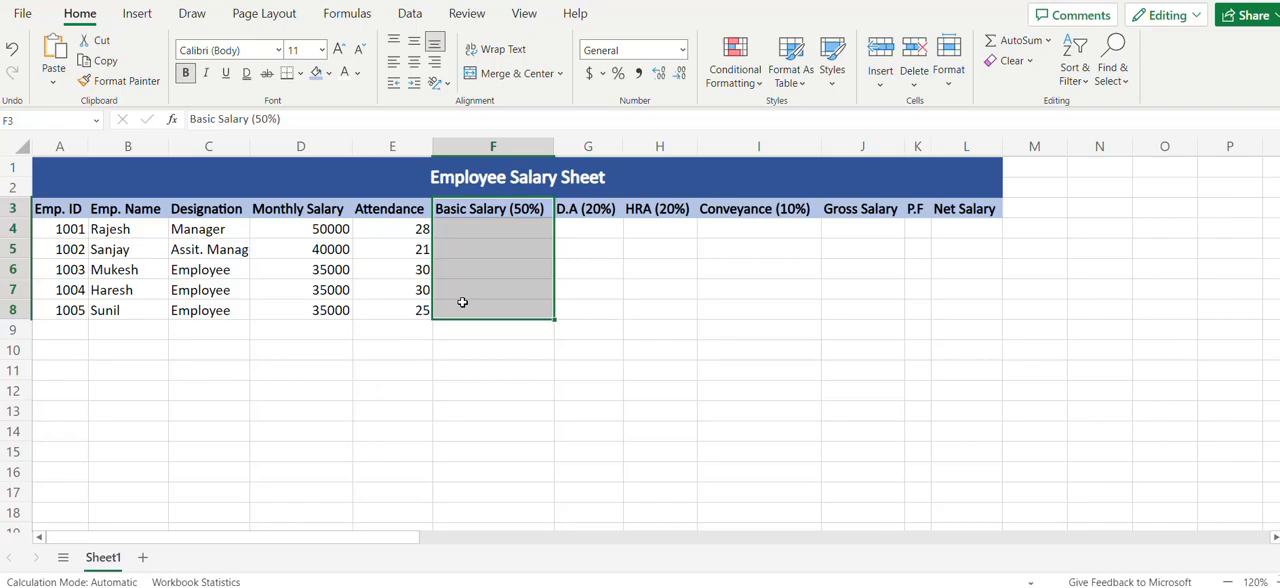
pyautogui.hotkey('ctrl', 'shift', '+')
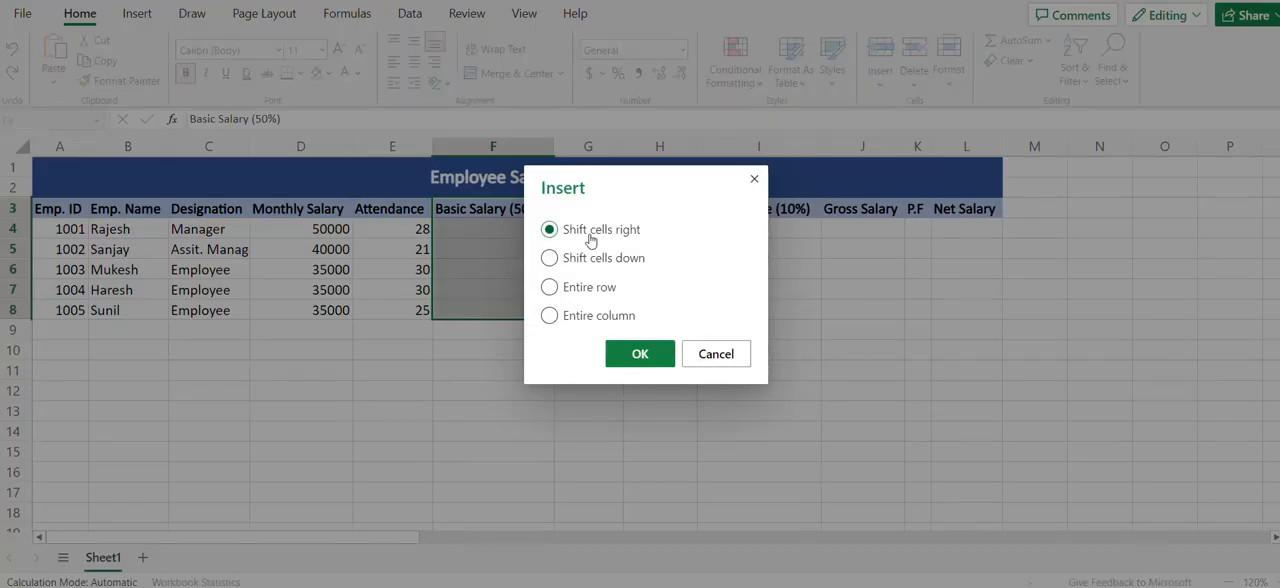
pyautogui.click(636, 354)
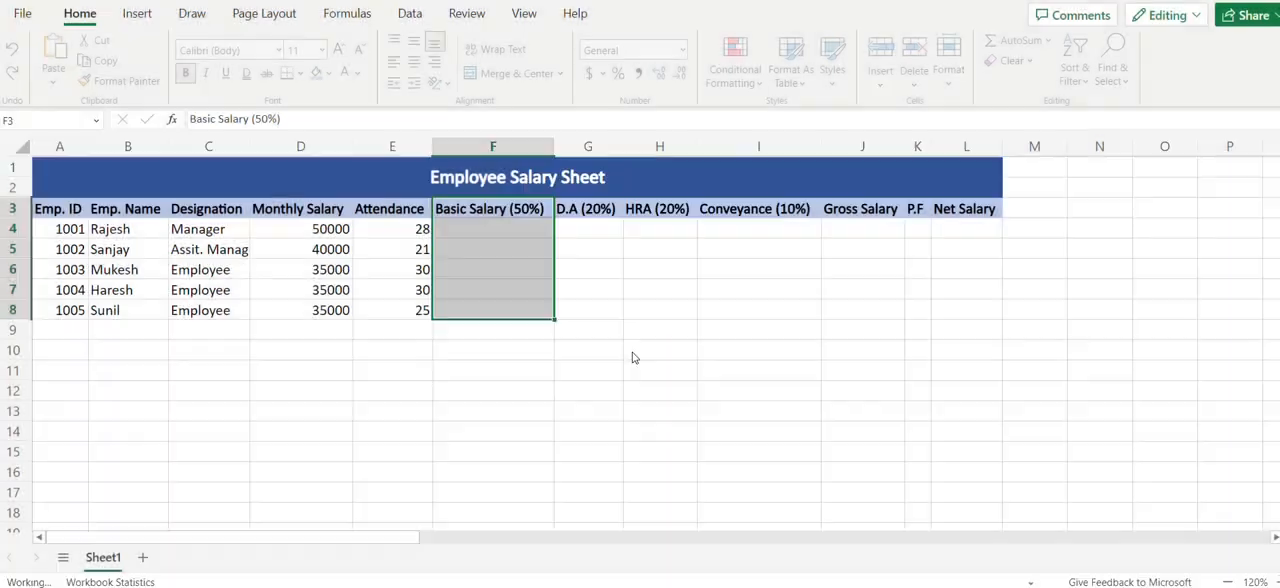
pyautogui.click(467, 209)
pyautogui.write('A')
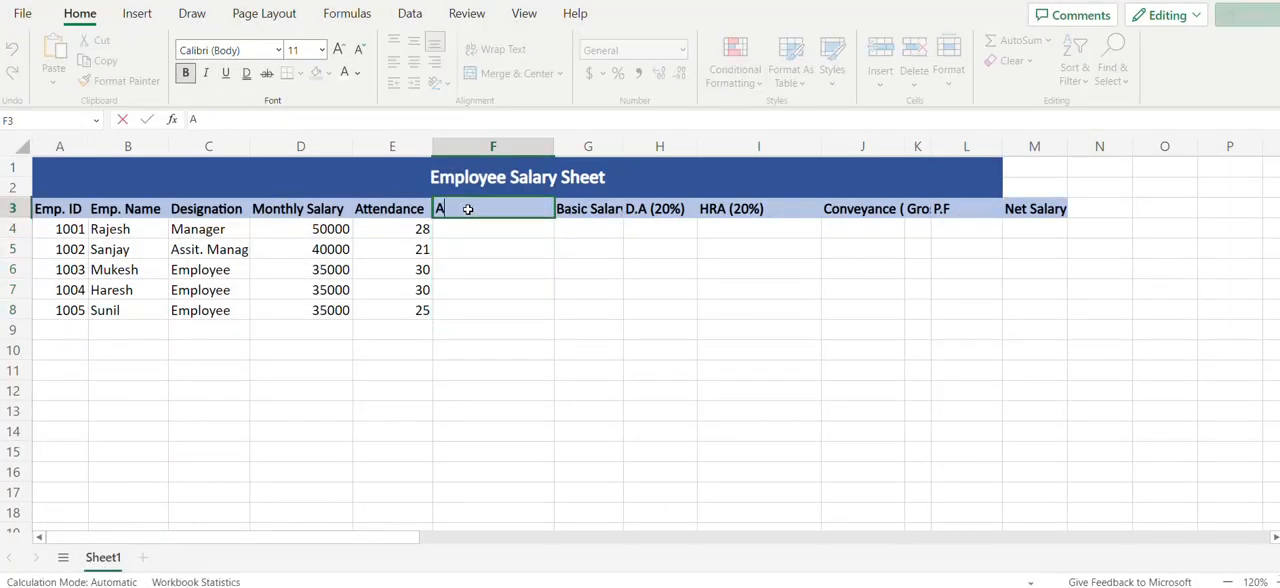
pyautogui.write('dj. Mon')
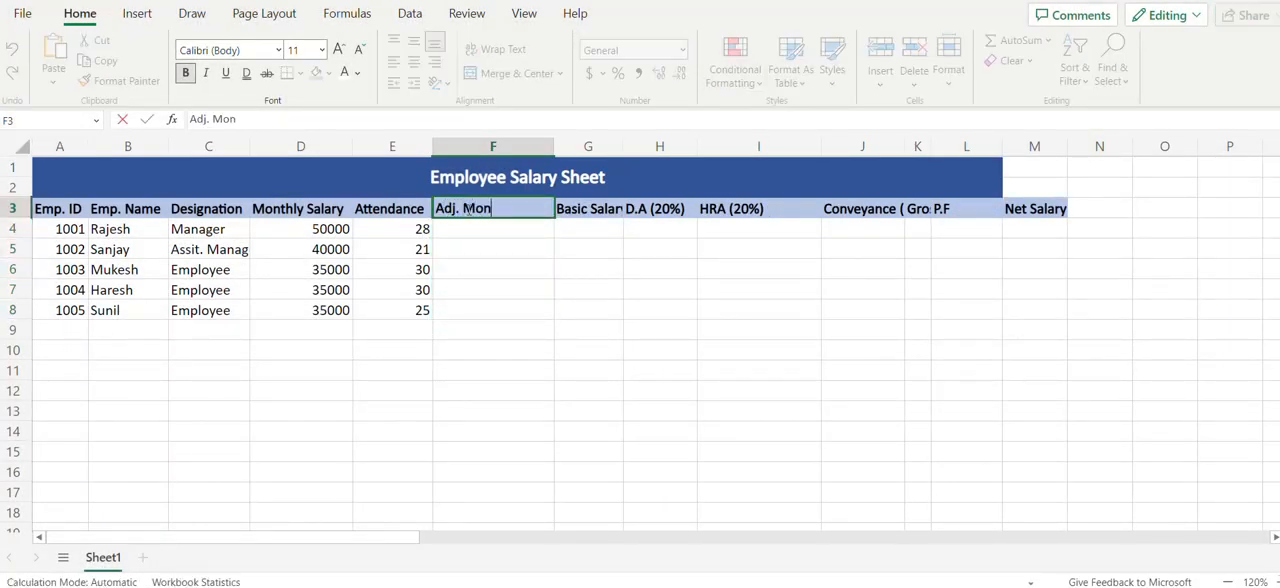
pyautogui.write('thly Salary')
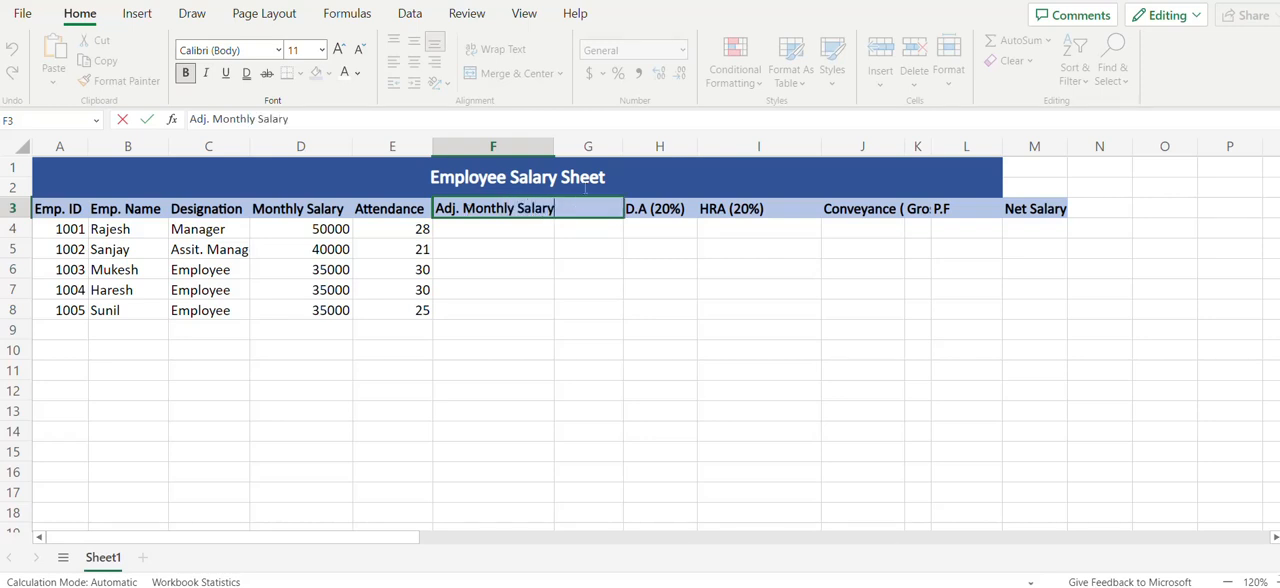
# Unmerge the Employee Salary Sheet title and merge and center it again across A1:M2
pyautogui.moveTo(585, 188); pyautogui.dragTo(1040, 174)
pyautogui.click(517, 73)
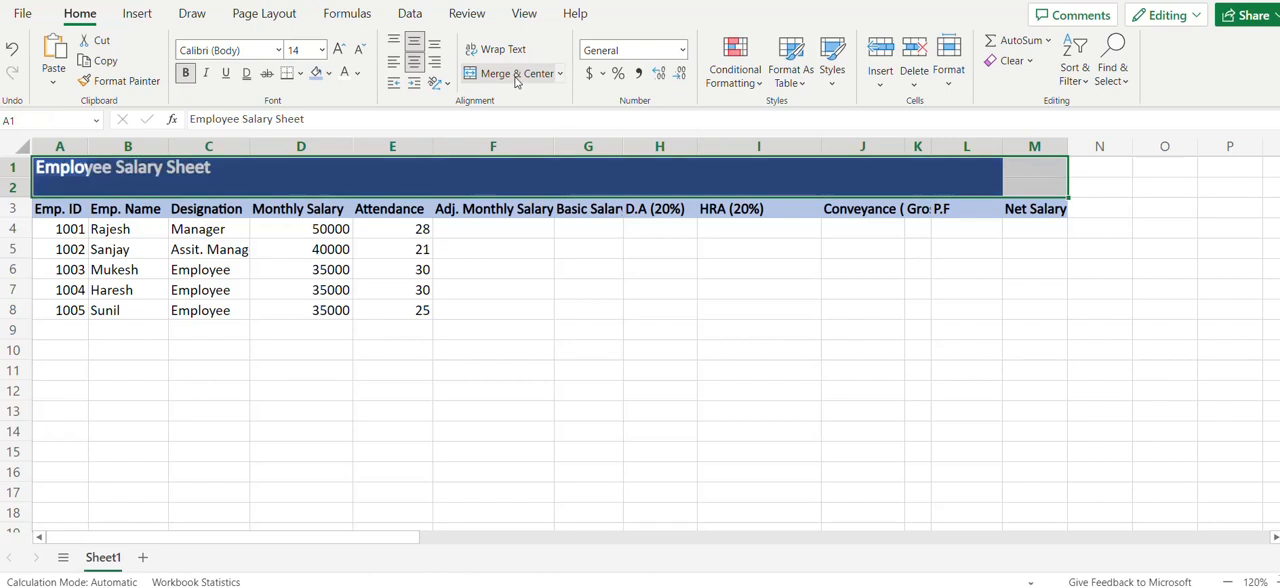
pyautogui.click(517, 73)
# Calculate the first employee's adjusted monthly salary in F4 with =D4/30*E4 and display it with no decimal places
pyautogui.click(463, 228)
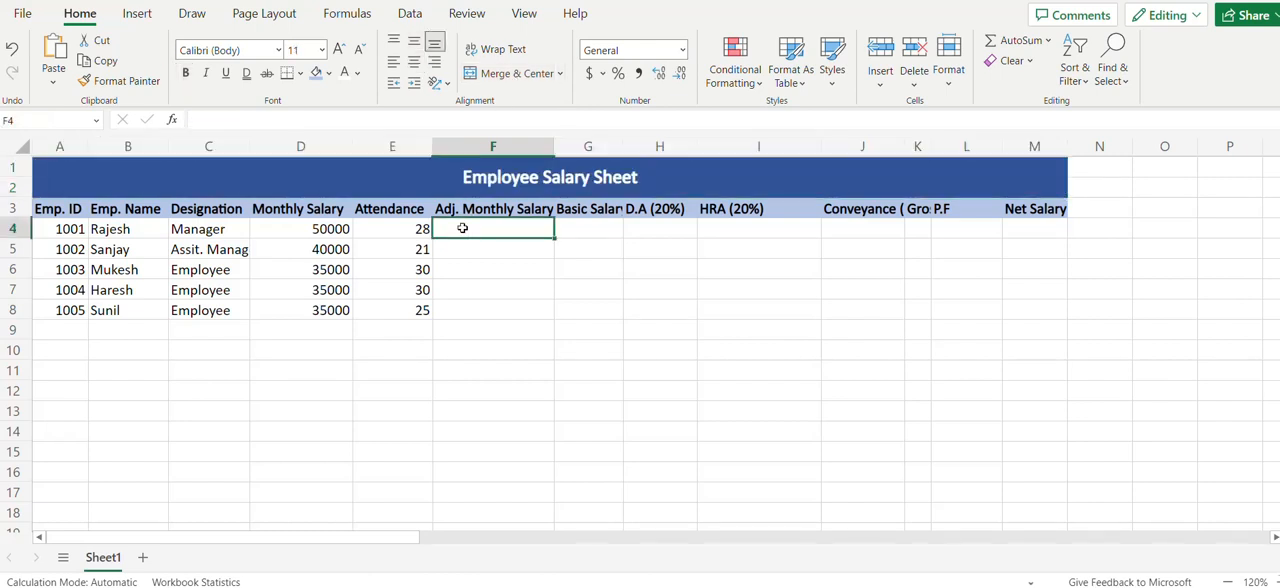
pyautogui.write('=')
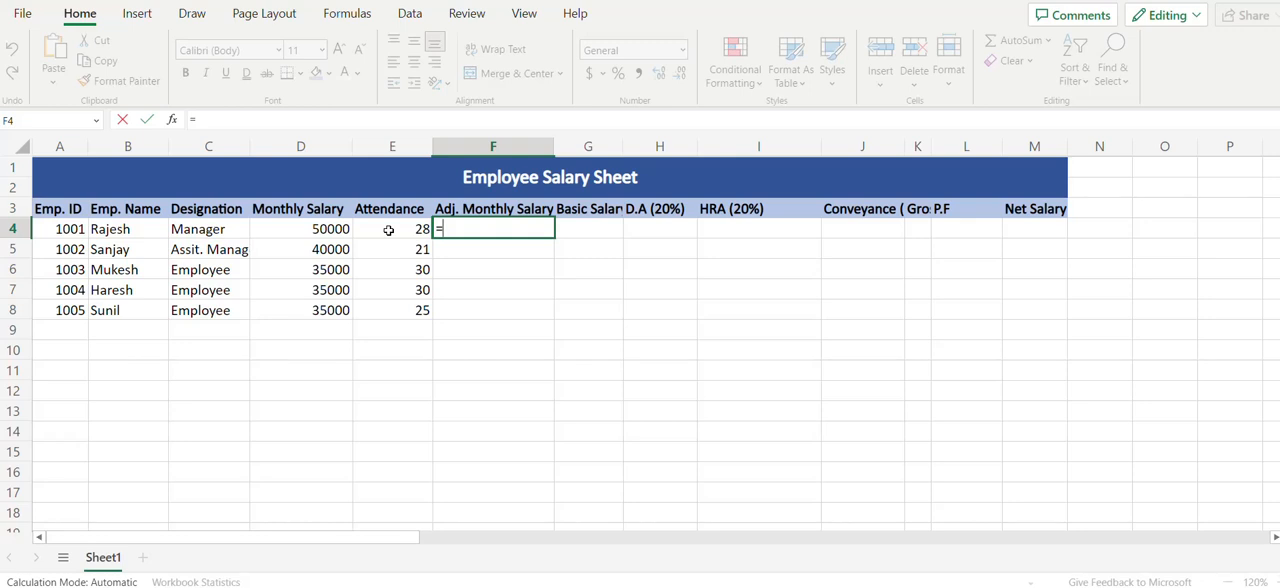
pyautogui.click(318, 229)
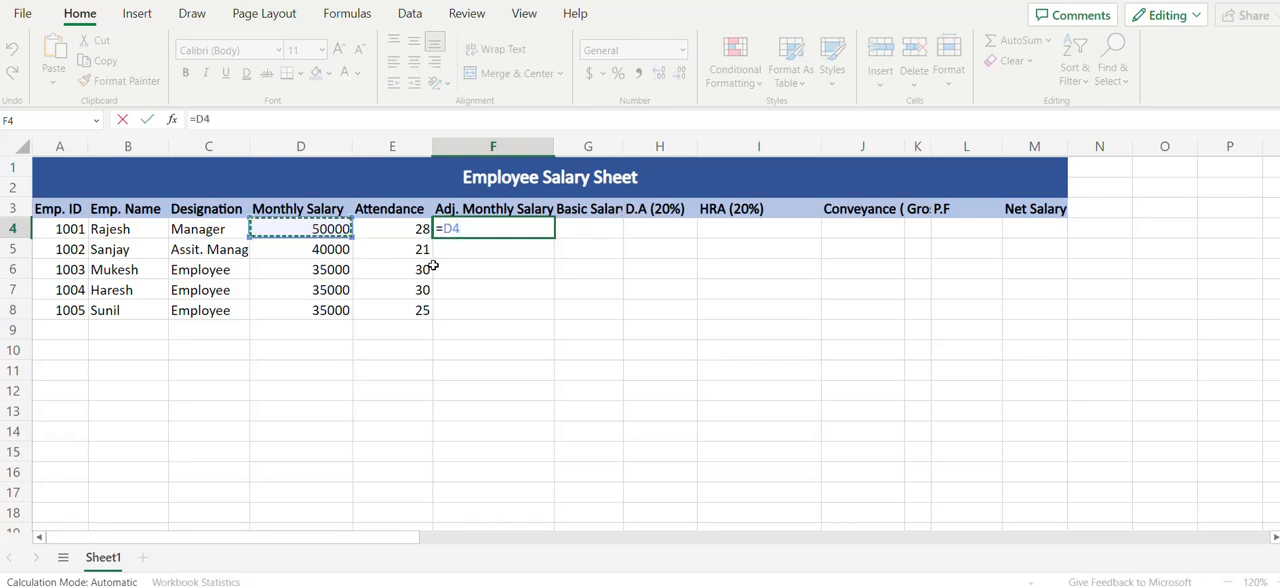
pyautogui.write('/30')
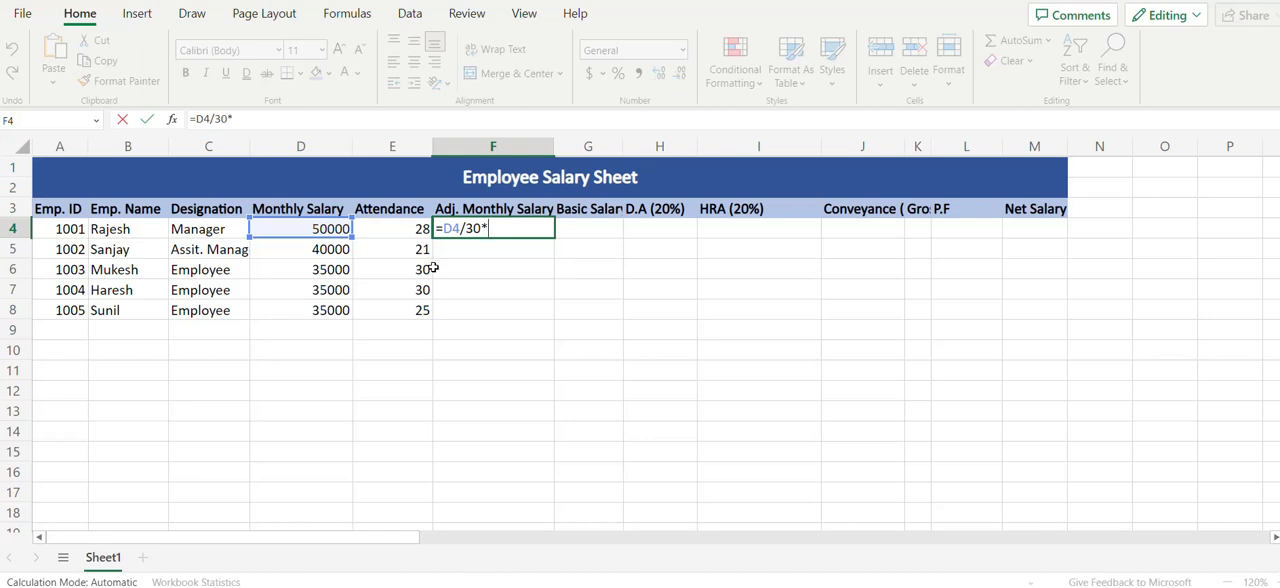
pyautogui.write('*')
pyautogui.click(418, 229)
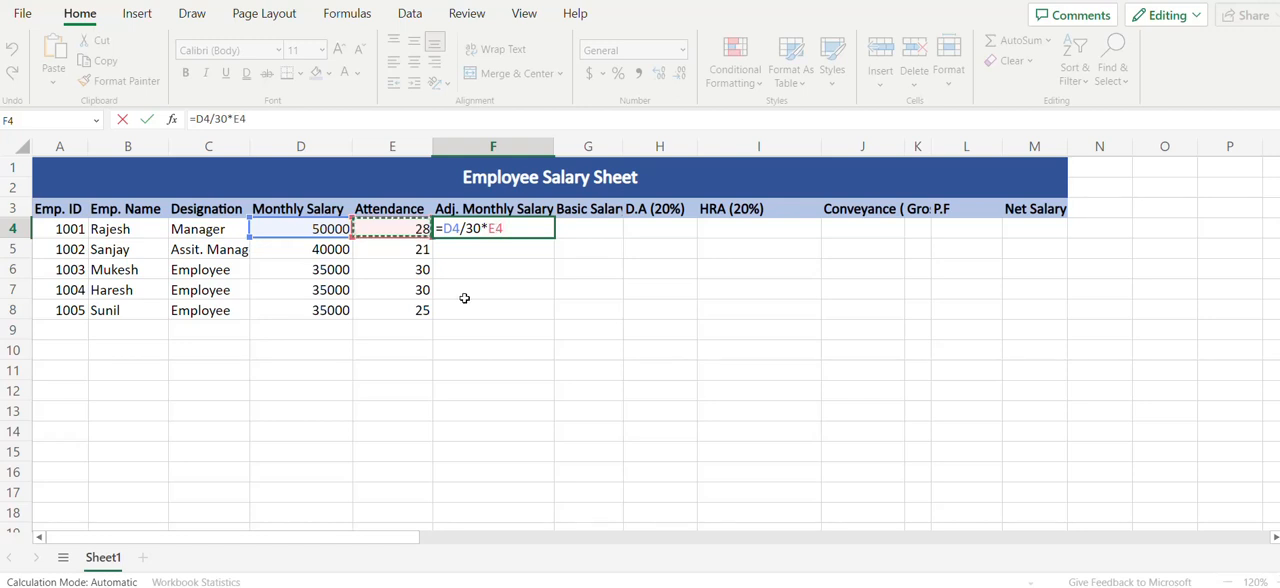
pyautogui.press('Return')
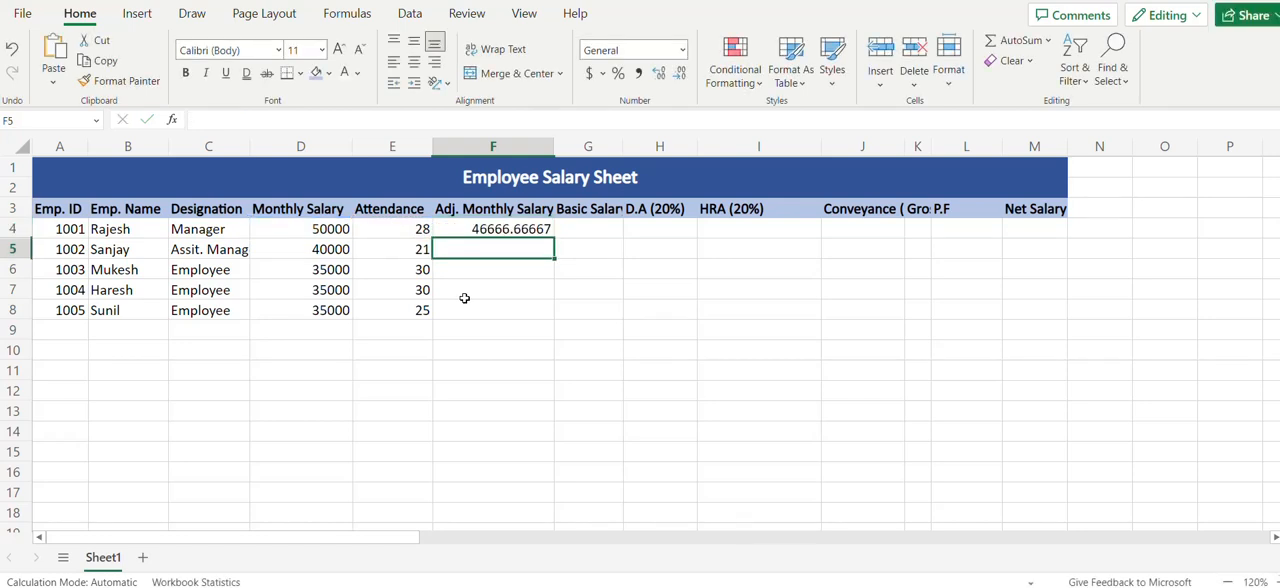
pyautogui.press('Up')
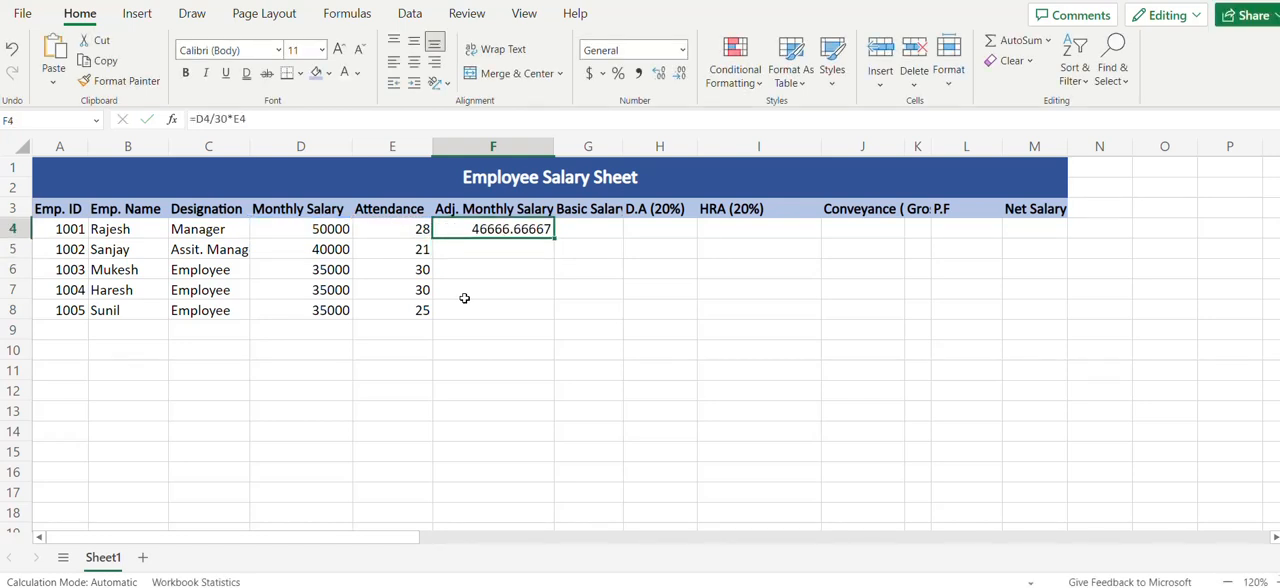
pyautogui.click(662, 80)
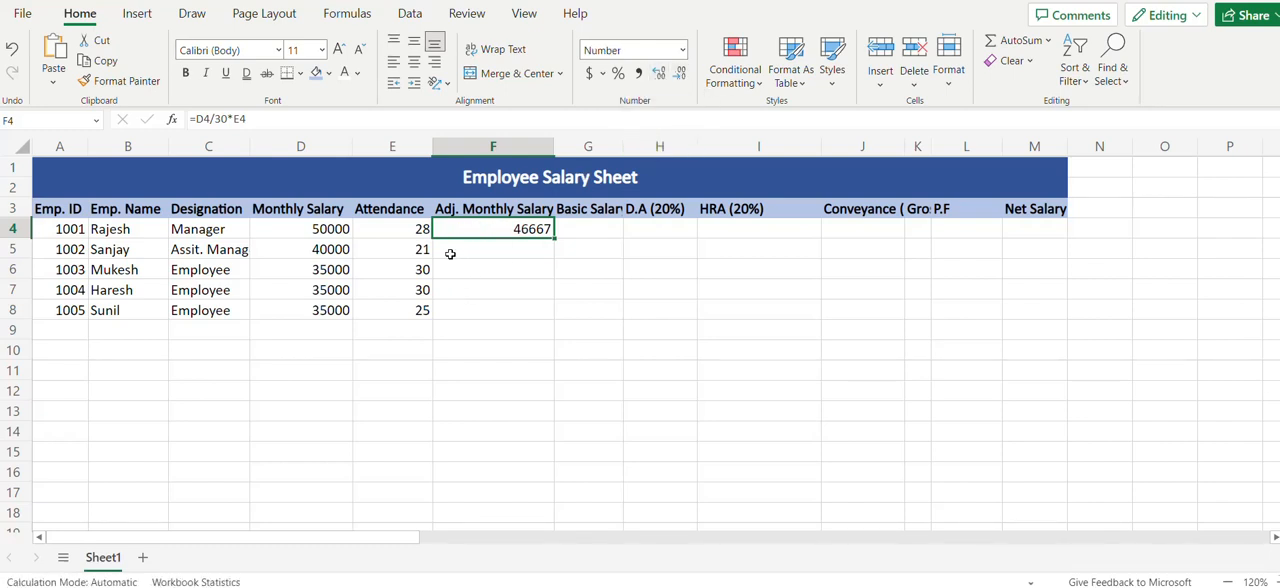
# Fill the adjusted monthly salary formula in F4 down through F8
pyautogui.press('Left')
pyautogui.hotkey('ctrl', 'Down')
pyautogui.press('Right')
pyautogui.hotkey('ctrl', 'shift', 'Up')
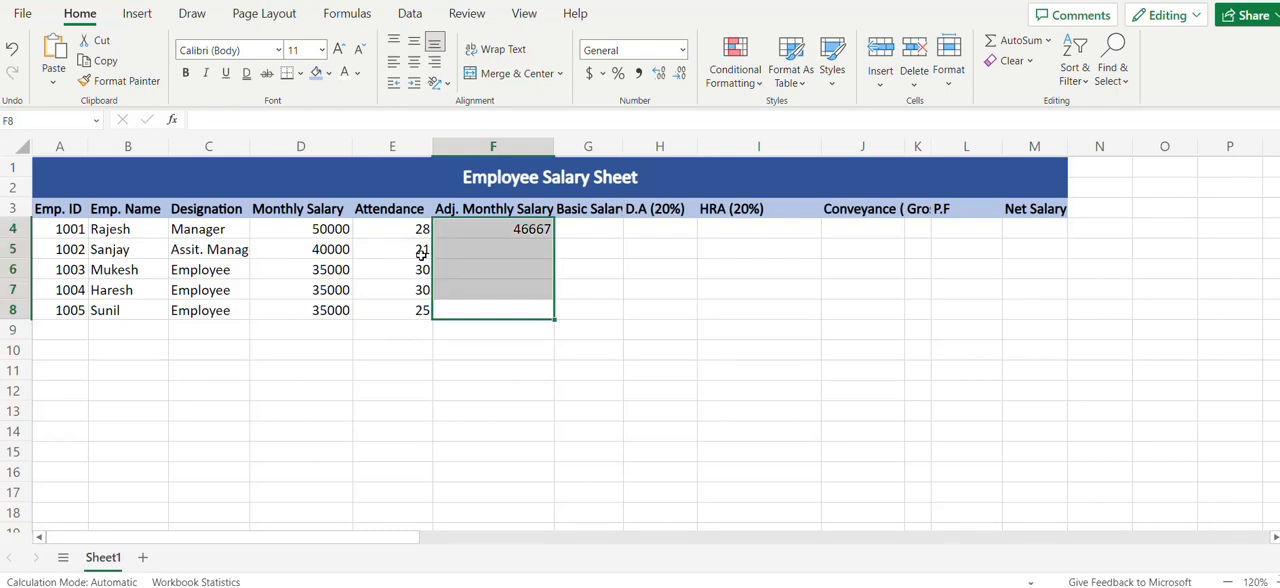
pyautogui.hotkey('ctrl', 'd')
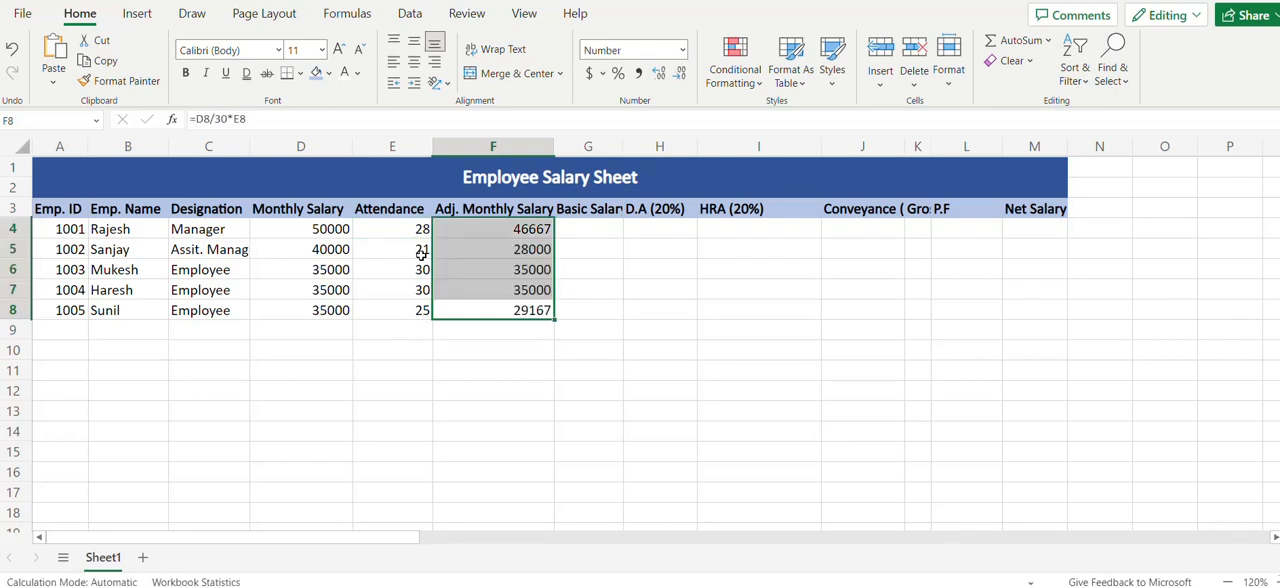
# Examine the adjusted monthly salary formulas in F4:F8 row by row
pyautogui.press('Down')
pyautogui.press('Up')
pyautogui.press('Up')
pyautogui.press('Up')
pyautogui.press('Up')
pyautogui.press('Up')
pyautogui.press('Down')
pyautogui.press('Down')
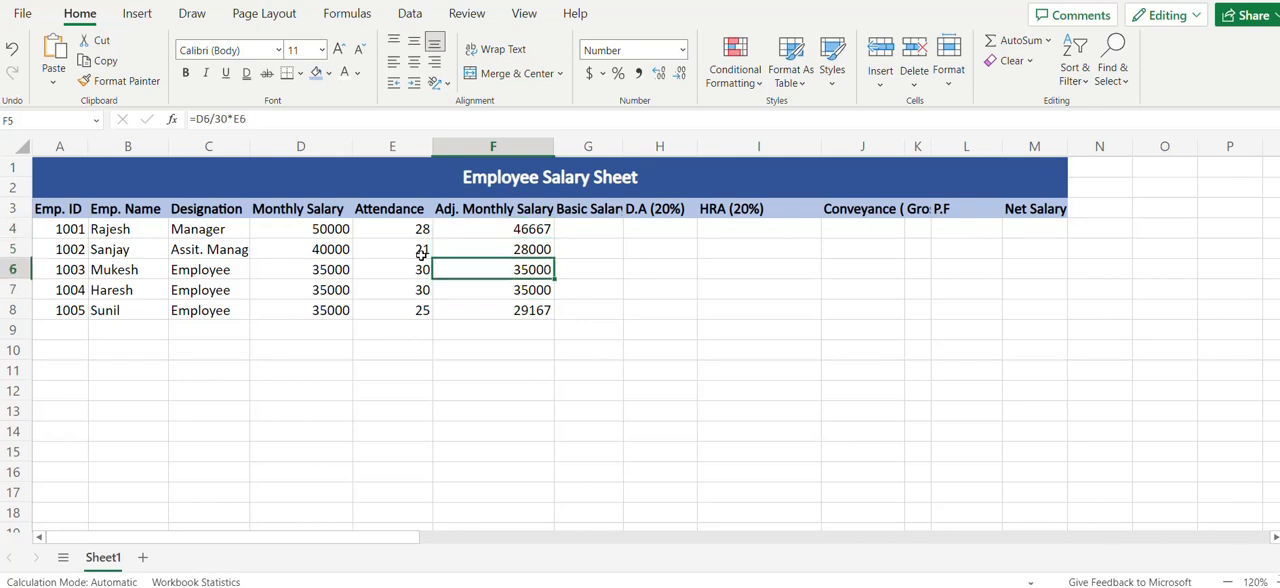
pyautogui.press('Down')
pyautogui.press('Down')
pyautogui.press('Up')
pyautogui.press('Up')
pyautogui.press('Up')
pyautogui.press('Up')
# Widen column G to fit its Basic Salary (50%) header and enter =F4*50/100 in G4
pyautogui.press('Right')
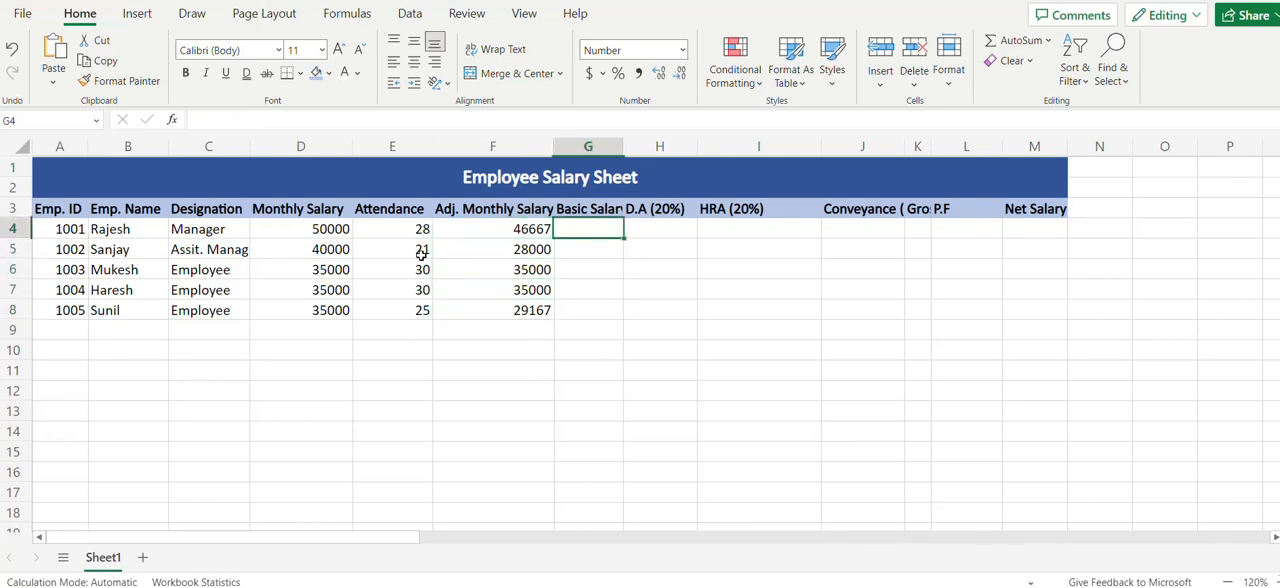
pyautogui.doubleClick(624, 146)
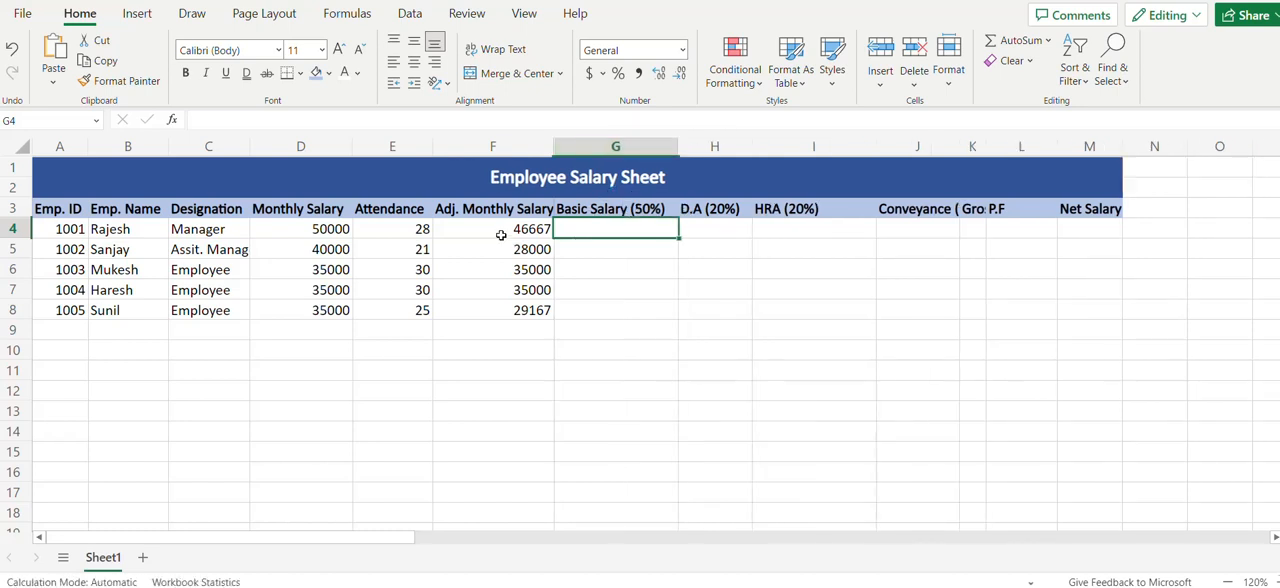
pyautogui.write('=')
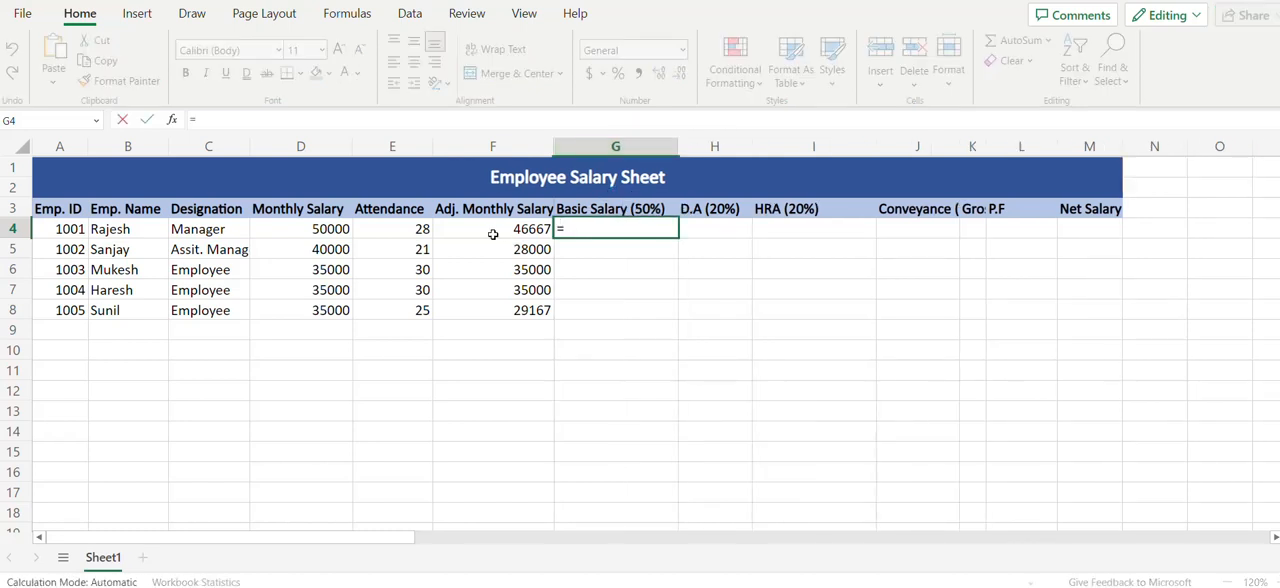
pyautogui.click(495, 233)
pyautogui.write('*')
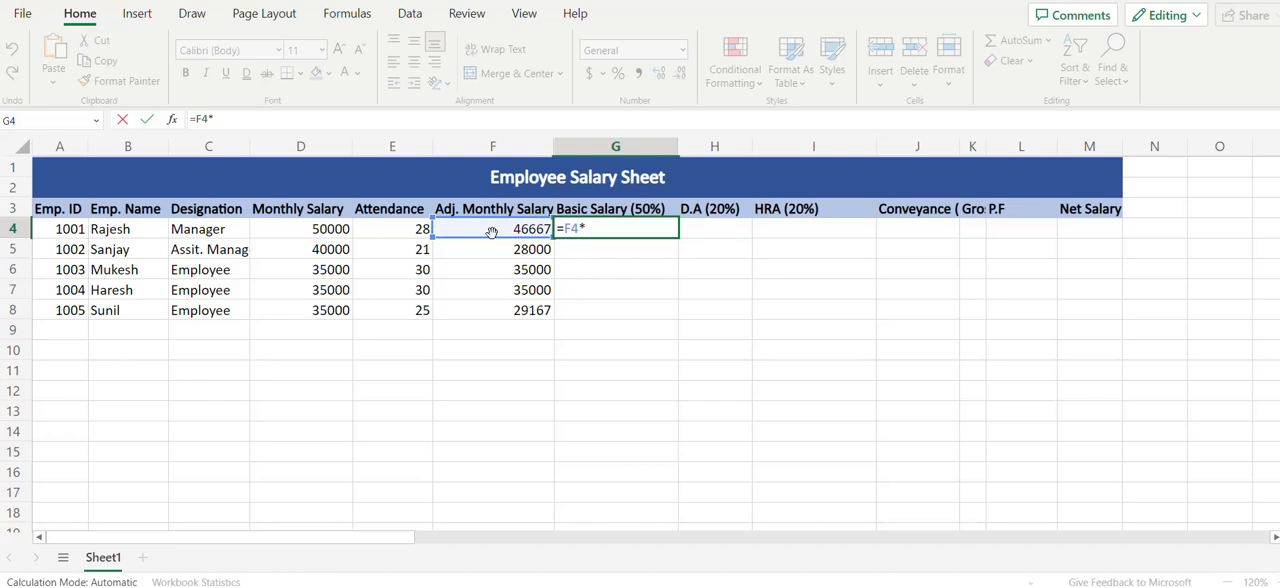
pyautogui.write('50/100')
pyautogui.press('Return')
pyautogui.press('Up')
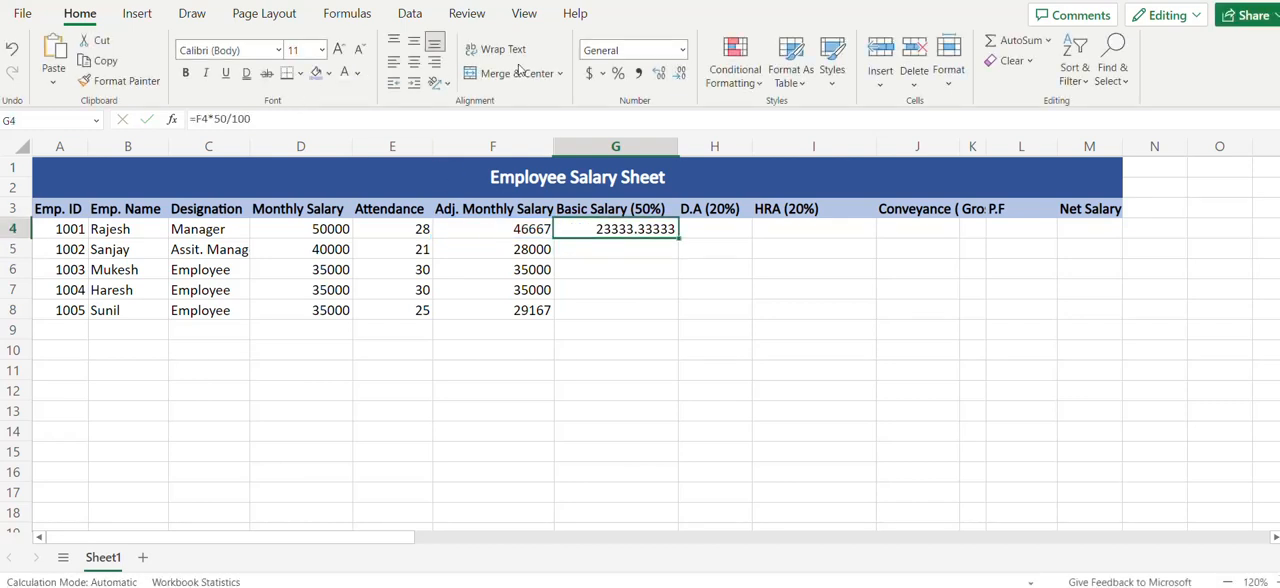
# Display the basic salary in G4 with no decimal places and fill it down through G8
pyautogui.click(680, 75)
pyautogui.click(680, 75)
pyautogui.click(680, 75)
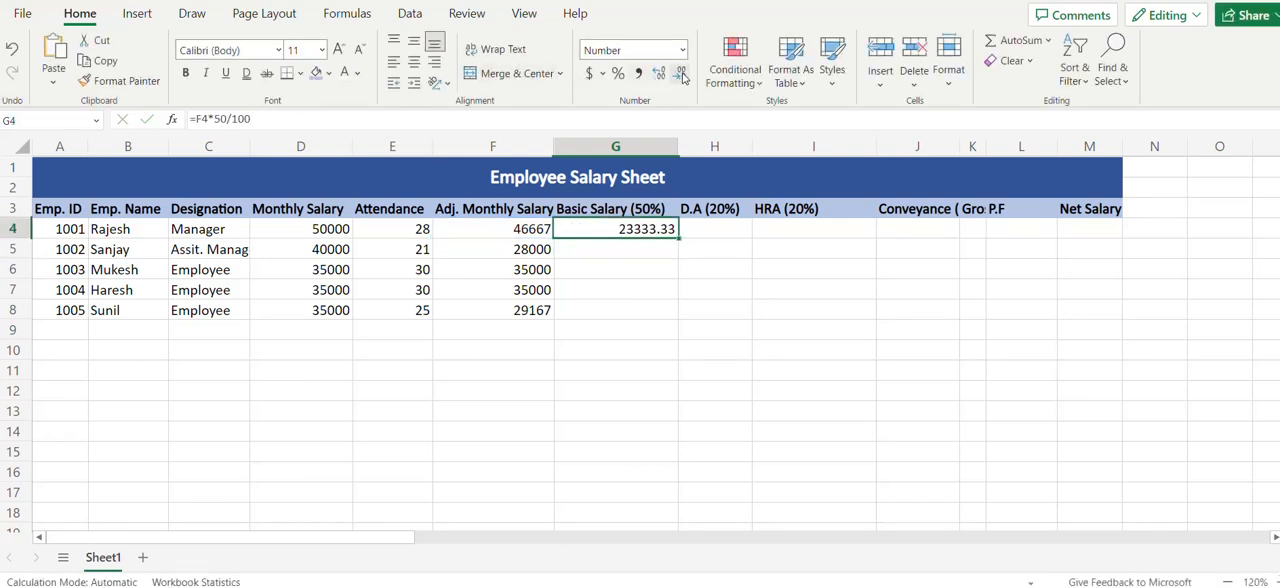
pyautogui.click(680, 75)
pyautogui.click(680, 75)
pyautogui.hotkey('shift', 'Down')
pyautogui.hotkey('shift', 'Down')
pyautogui.hotkey('shift', 'Down')
pyautogui.hotkey('shift', 'Down')
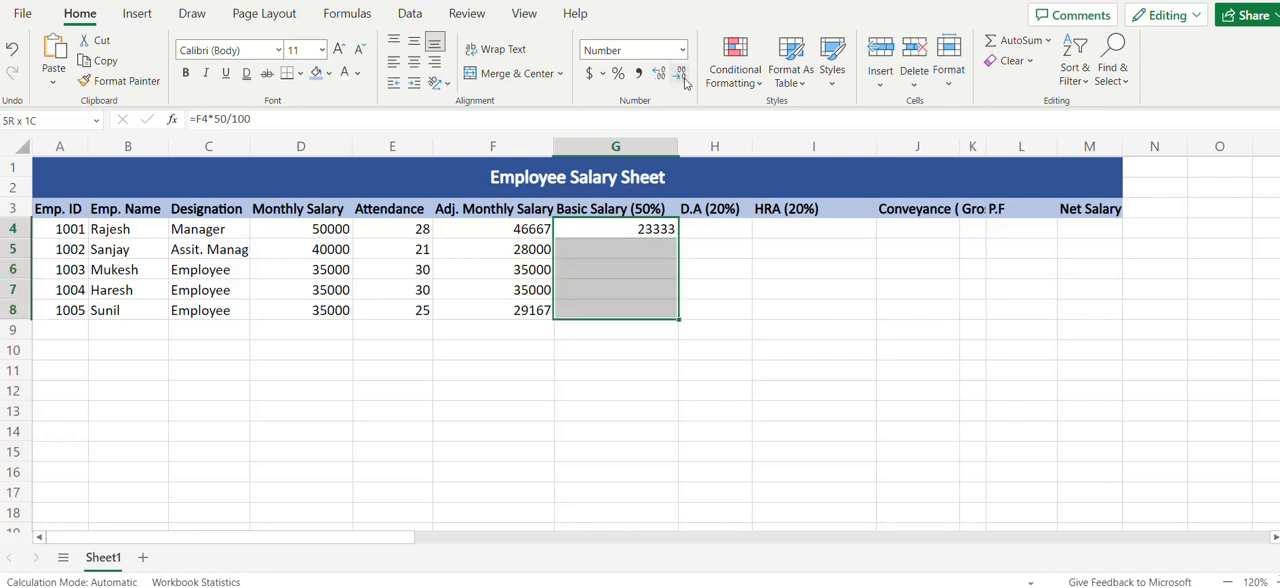
pyautogui.hotkey('ctrl', 'd')
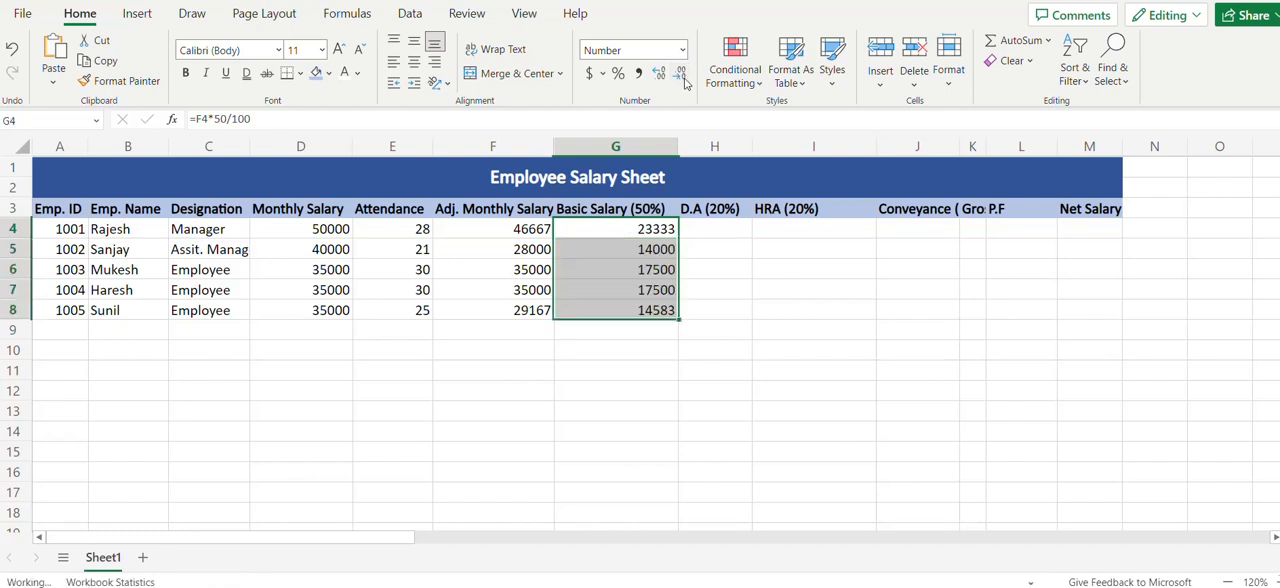
# Calculate the first employee's D.A (20%) in H4 with =F4*20/100
pyautogui.press('Up')
pyautogui.press('Right')
pyautogui.press('Down')
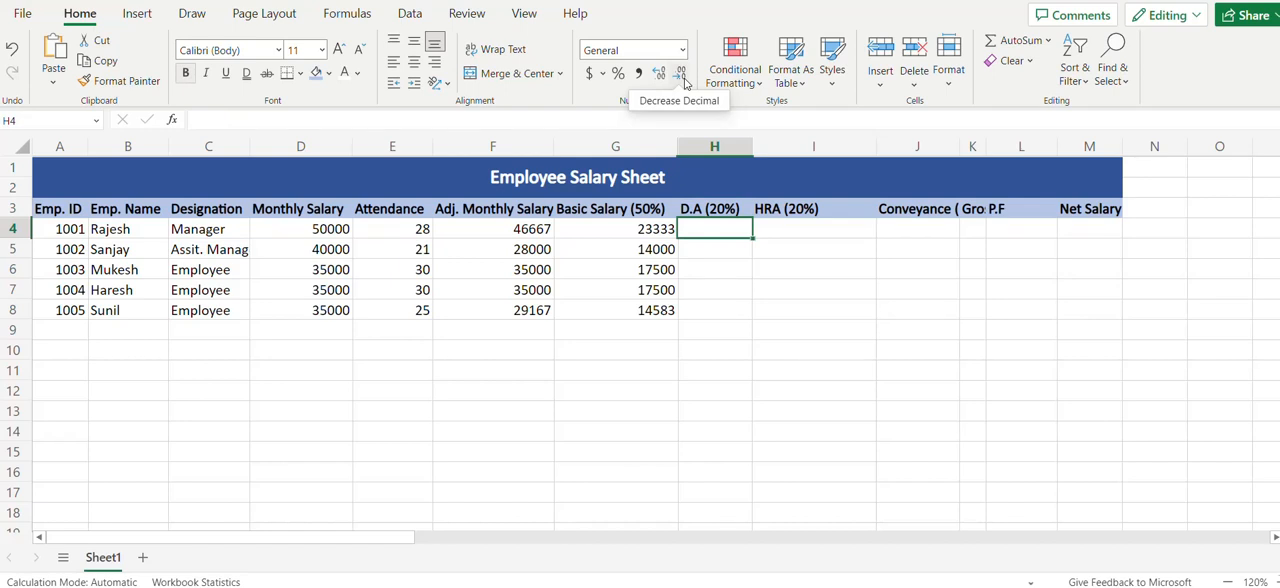
pyautogui.write('=')
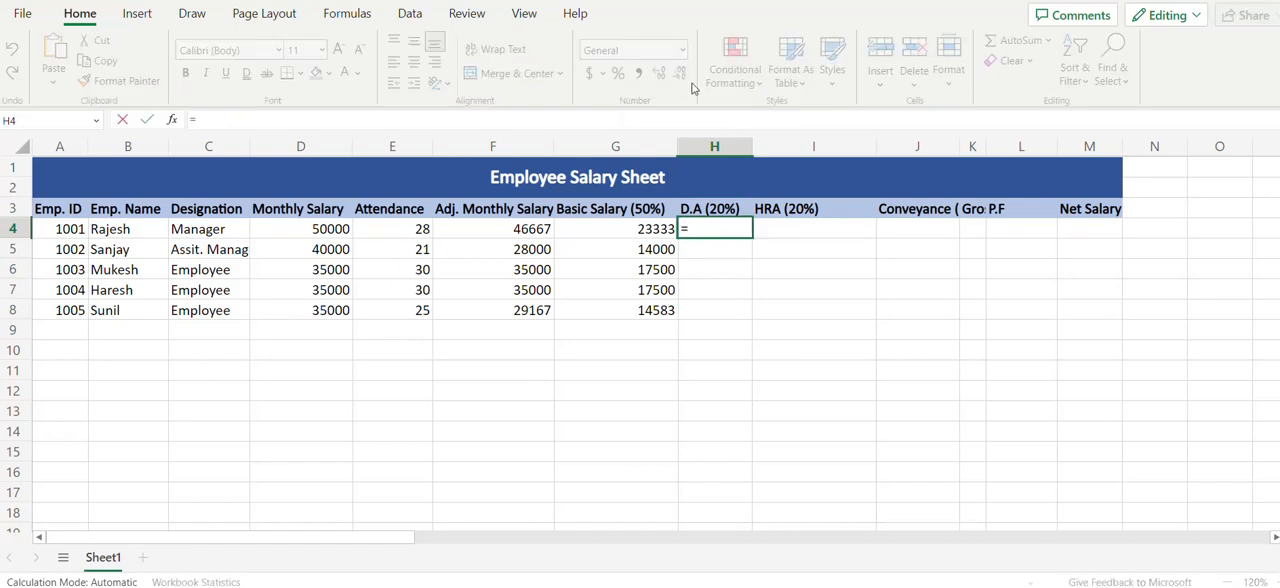
pyautogui.click(519, 229)
pyautogui.write('*')
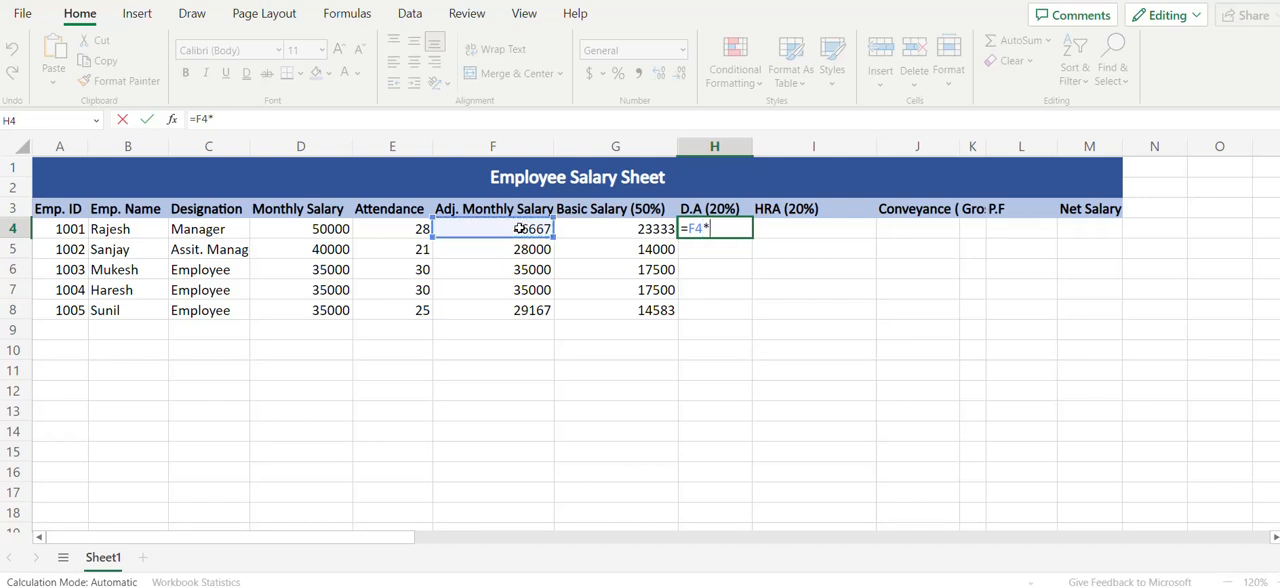
pyautogui.write('20/100')
pyautogui.press('Return')
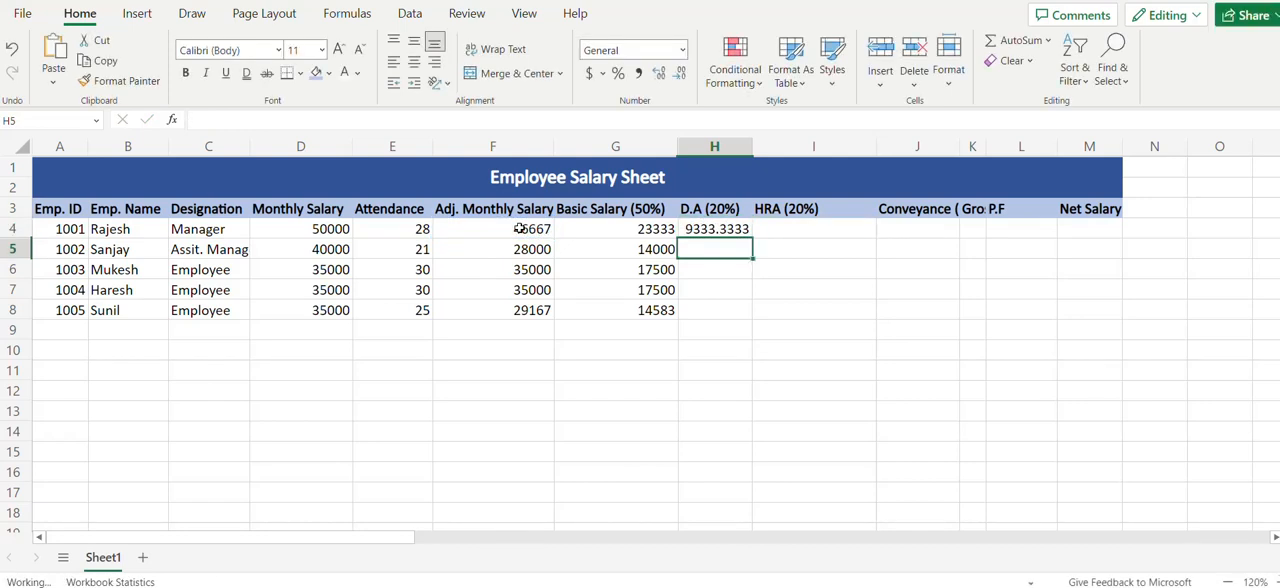
# Display the D.A value in H4 with no decimal places and fill it down through H8
pyautogui.press('Up')
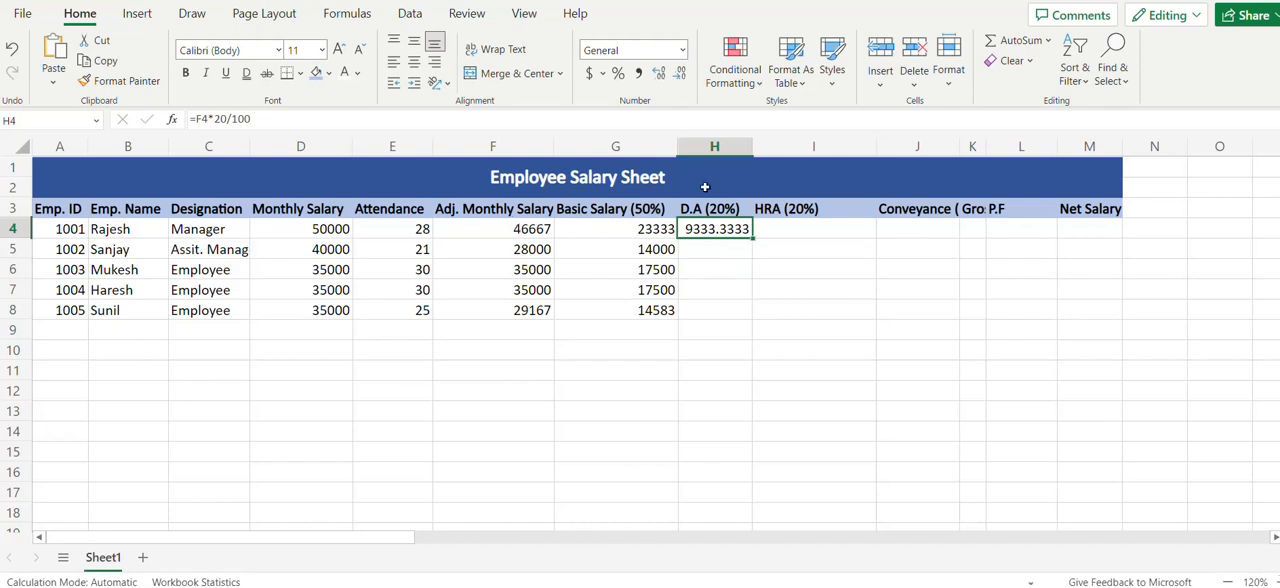
pyautogui.click(679, 76)
pyautogui.click(679, 76)
pyautogui.click(679, 76)
pyautogui.click(679, 76)
pyautogui.hotkey('shift', 'Down')
pyautogui.hotkey('shift', 'Down')
pyautogui.hotkey('shift', 'Down')
pyautogui.hotkey('shift', 'Down')
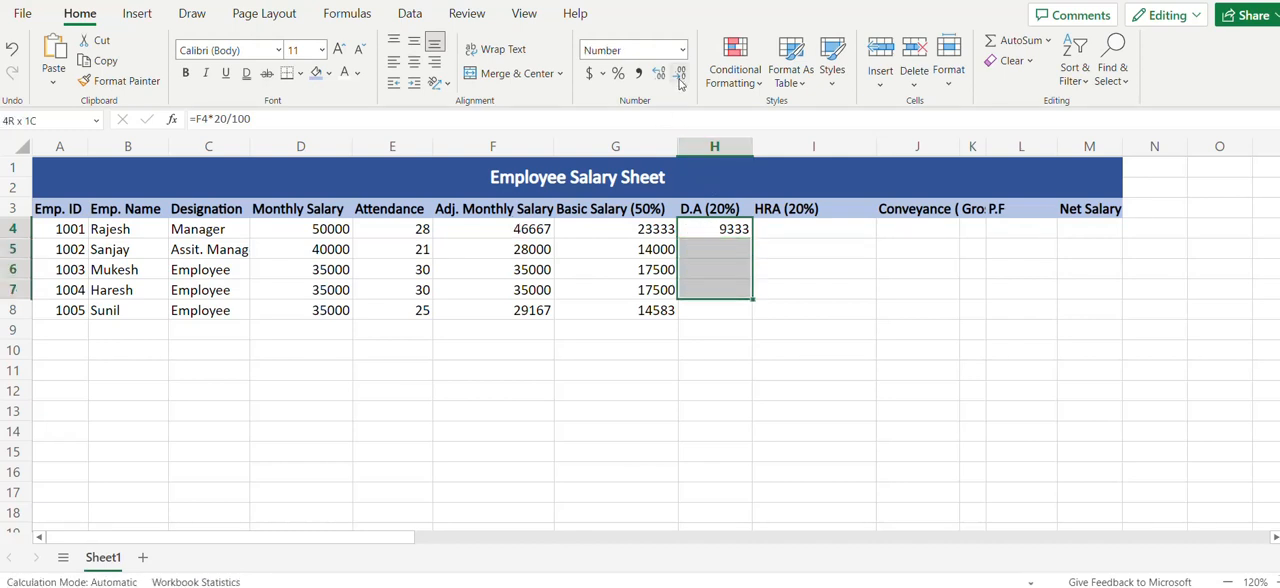
pyautogui.hotkey('ctrl', 'd')
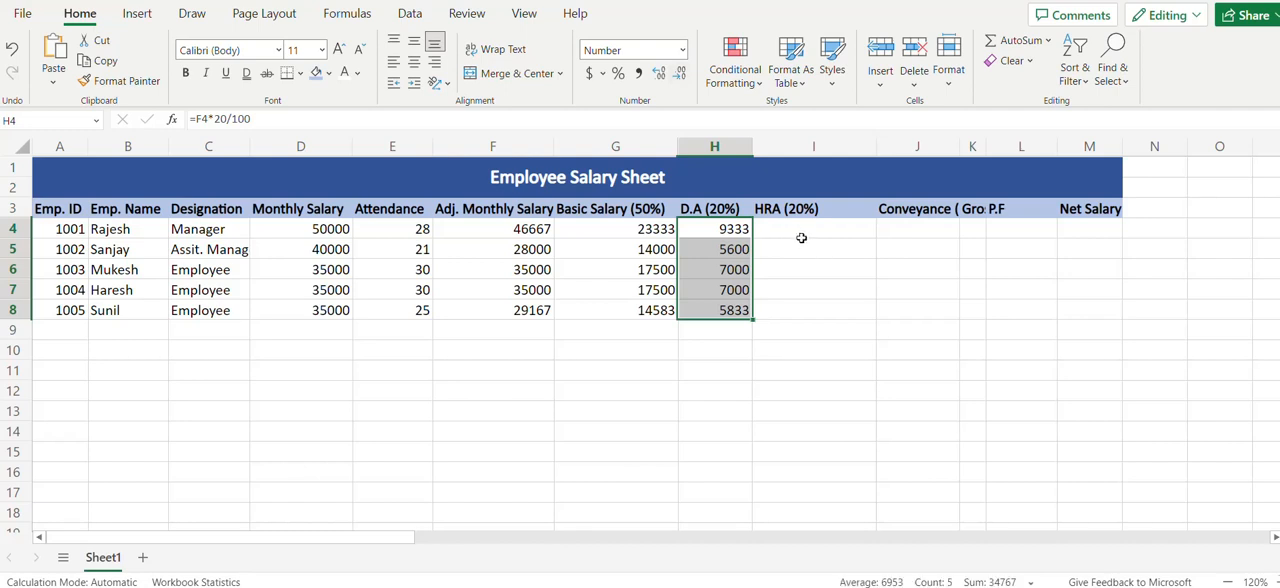
# Calculate HRA (20%) for all five employees in I4:I8, starting with =F4*20/100 in I4 and showing no decimals
pyautogui.click(795, 236)
pyautogui.write('=')
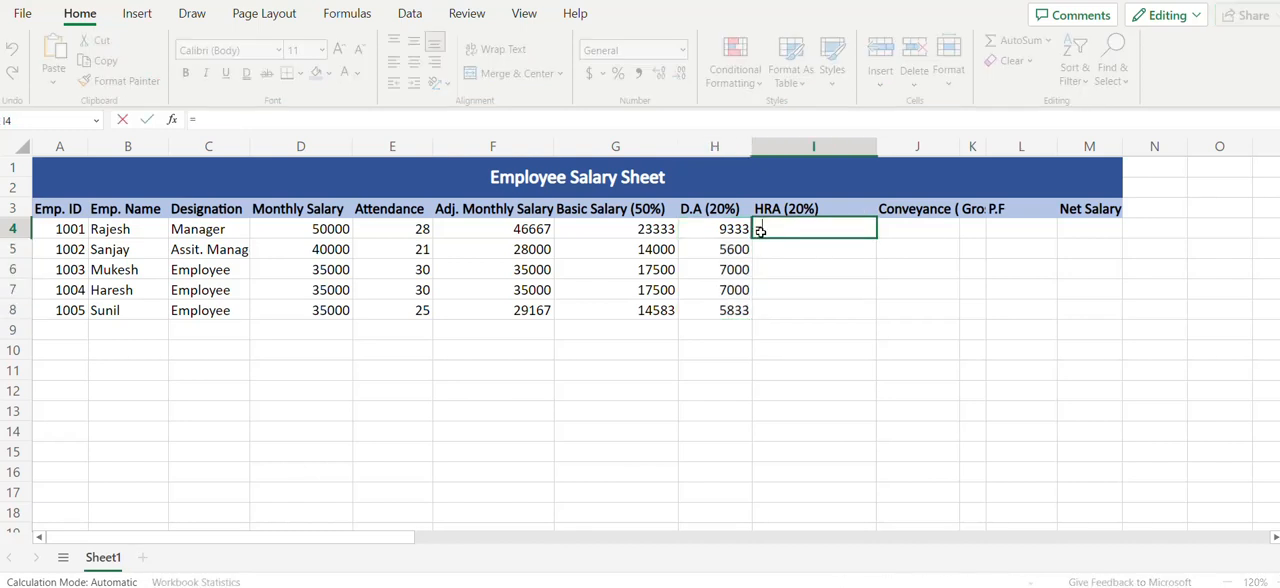
pyautogui.click(516, 232)
pyautogui.write('*20/100')
pyautogui.press('Return')
# Widen column J to fit its Conveyance (10%) header and enter =F4*10/100 in J4
pyautogui.click(943, 222)
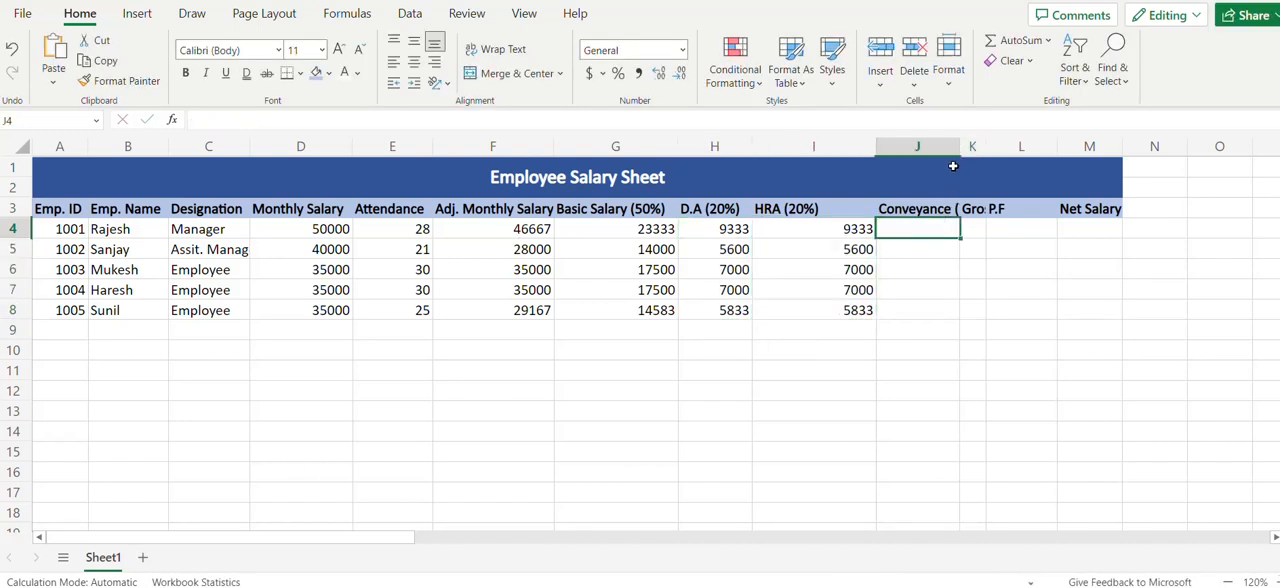
pyautogui.doubleClick(959, 147)
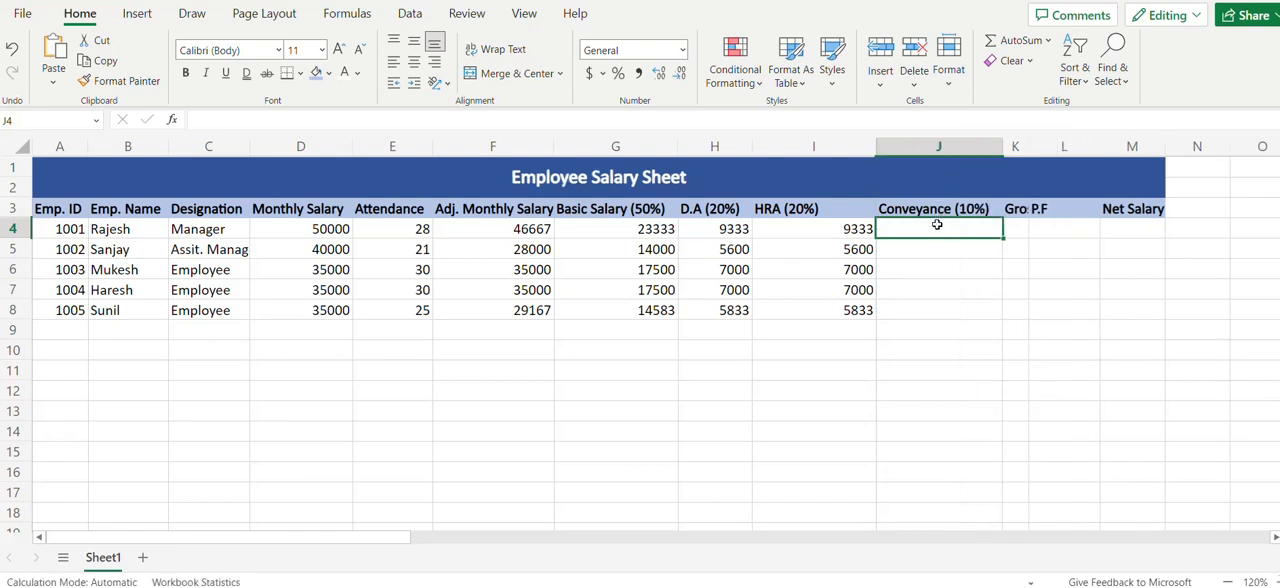
pyautogui.write('=')
pyautogui.click(507, 233)
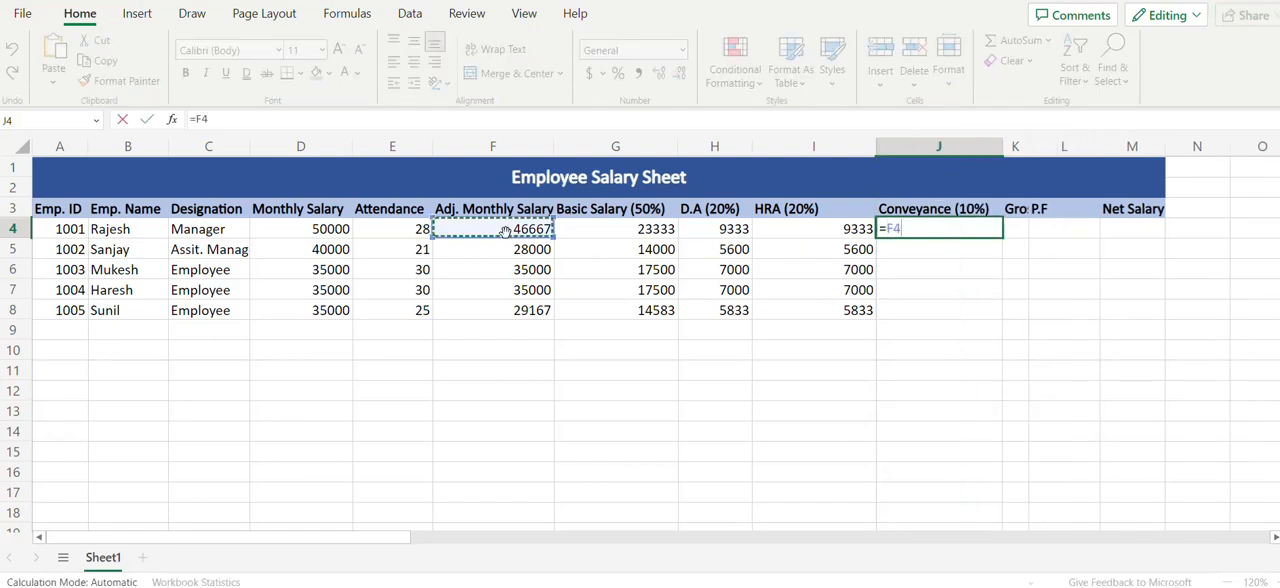
pyautogui.write('*10')
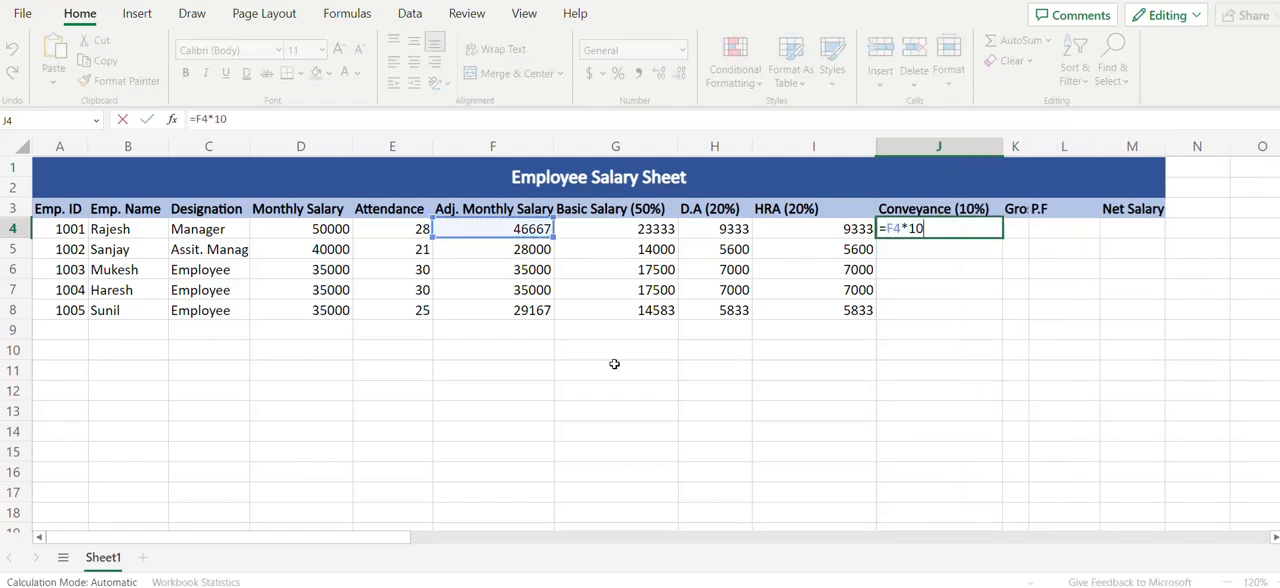
pyautogui.write('/100')
pyautogui.press('Return')
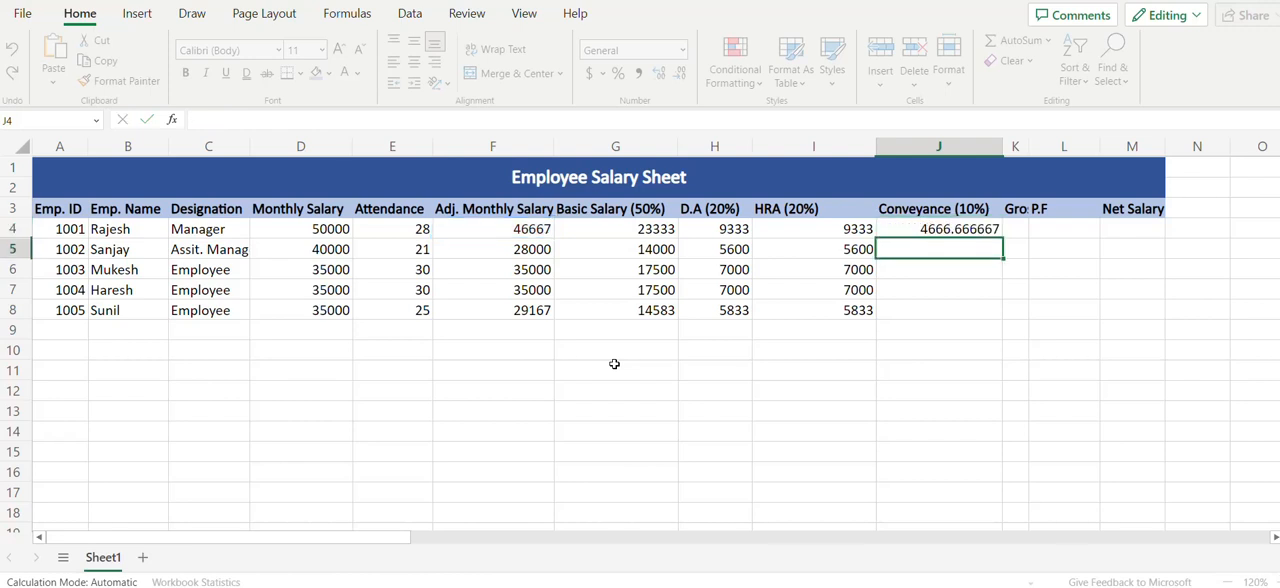
# Display the conveyance value in J4 with no decimal places and fill it down through J8
pyautogui.press('Up')
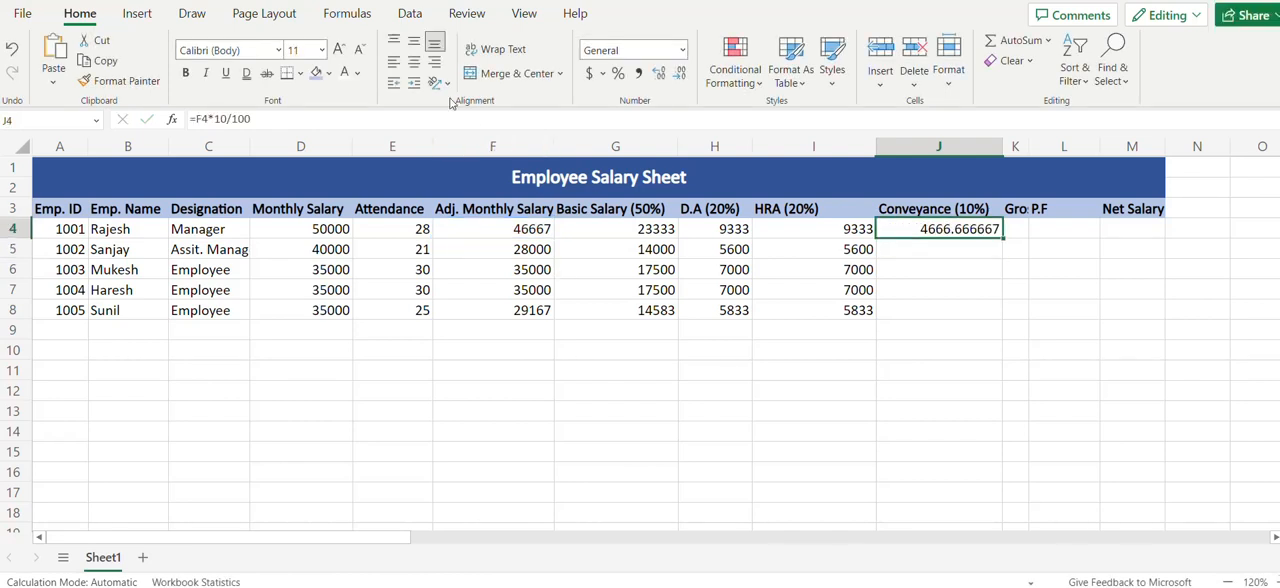
pyautogui.click(679, 75)
pyautogui.click(679, 75)
pyautogui.click(679, 75)
pyautogui.click(679, 75)
pyautogui.click(679, 75)
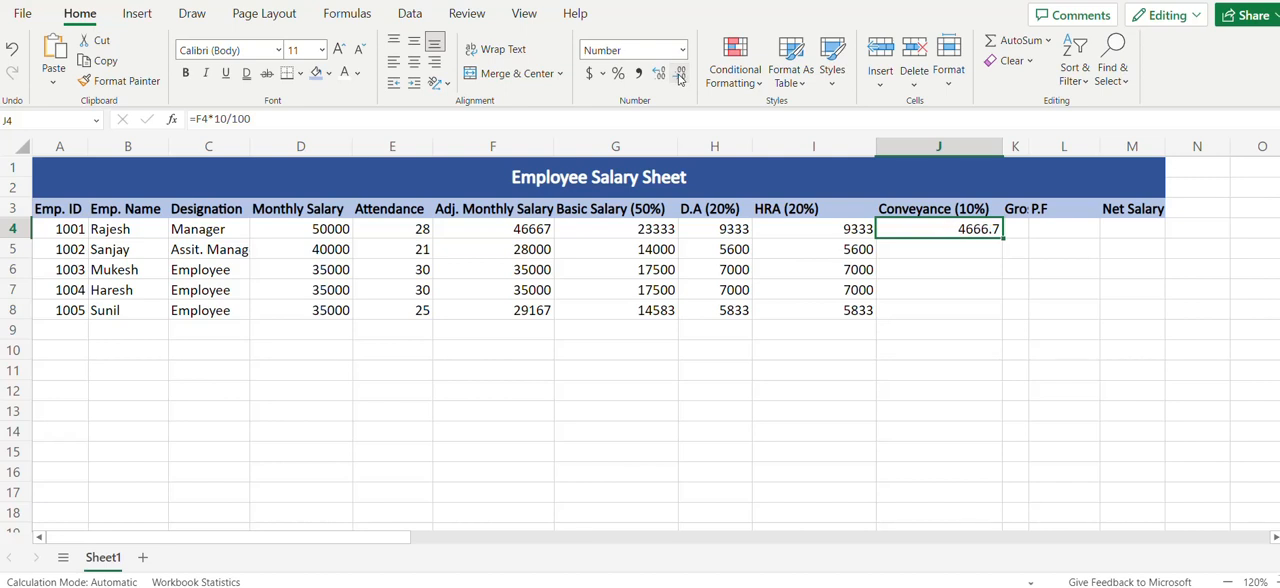
pyautogui.click(679, 75)
pyautogui.press('Left')
pyautogui.hotkey('ctrl', 'Down')
pyautogui.press('Right')
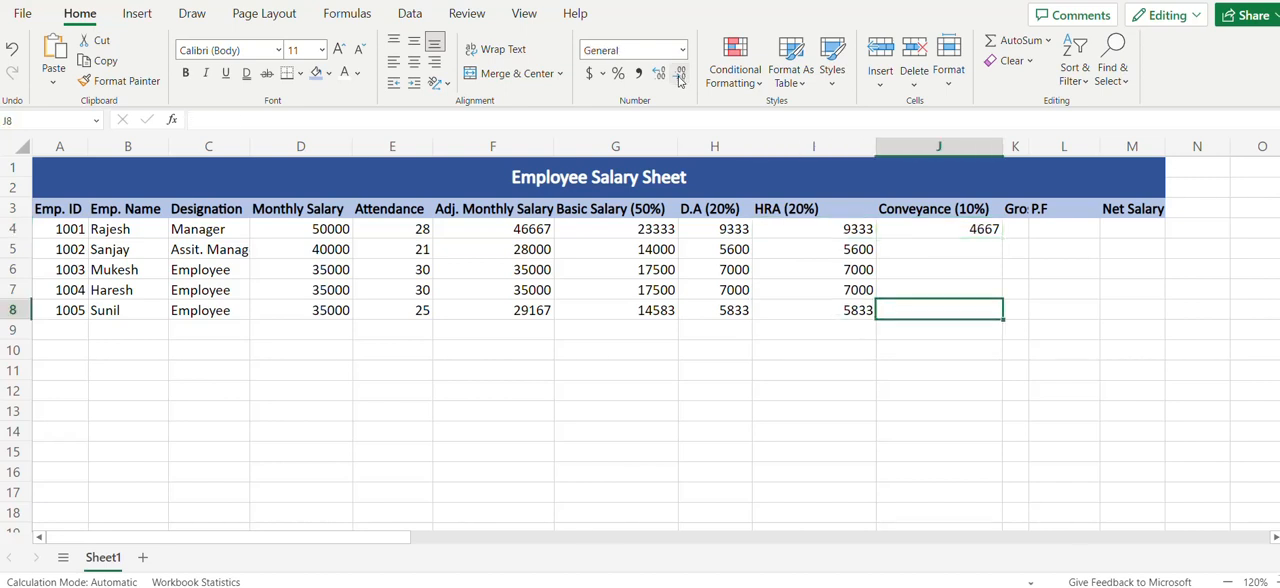
pyautogui.hotkey('shift', 'Up')
pyautogui.hotkey('shift', 'Up')
pyautogui.hotkey('shift', 'Up')
pyautogui.hotkey('shift', 'Up')
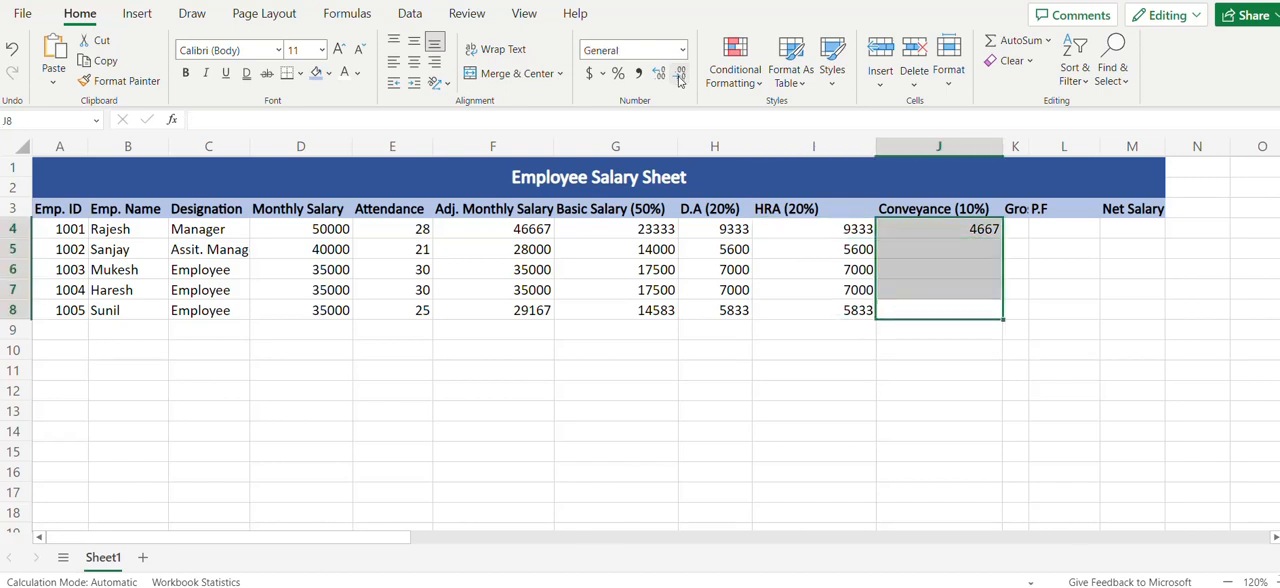
pyautogui.hotkey('ctrl', 'd')
# Widen column K to fit its Gross Salary header
pyautogui.press('Right')
pyautogui.press('Up')
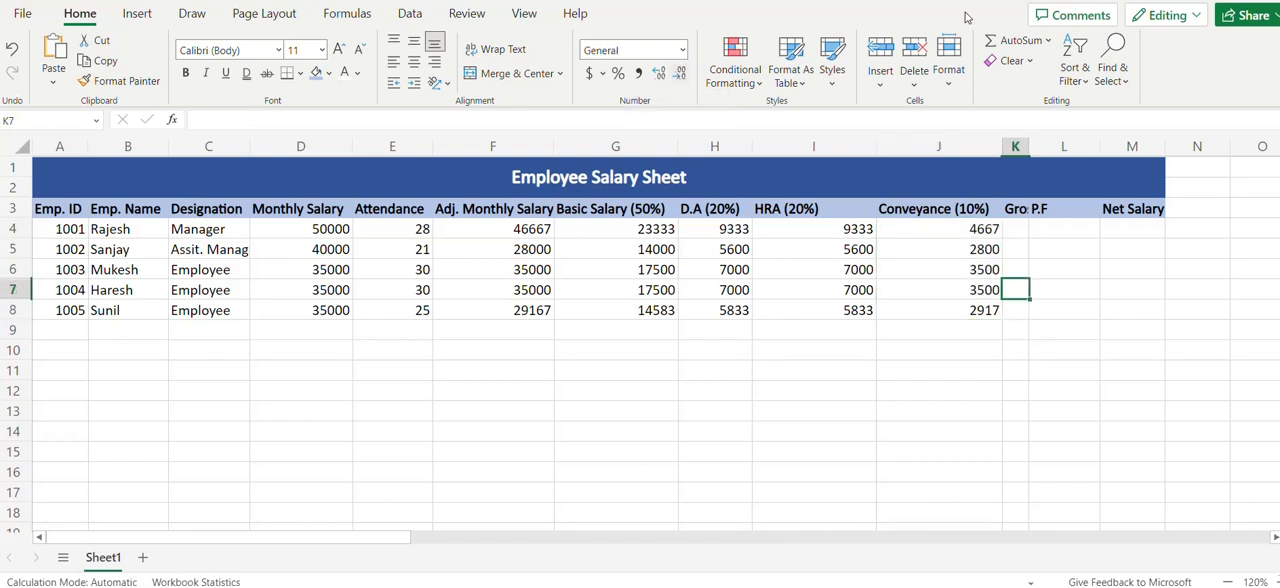
pyautogui.doubleClick(1029, 147)
pyautogui.doubleClick(1029, 147)
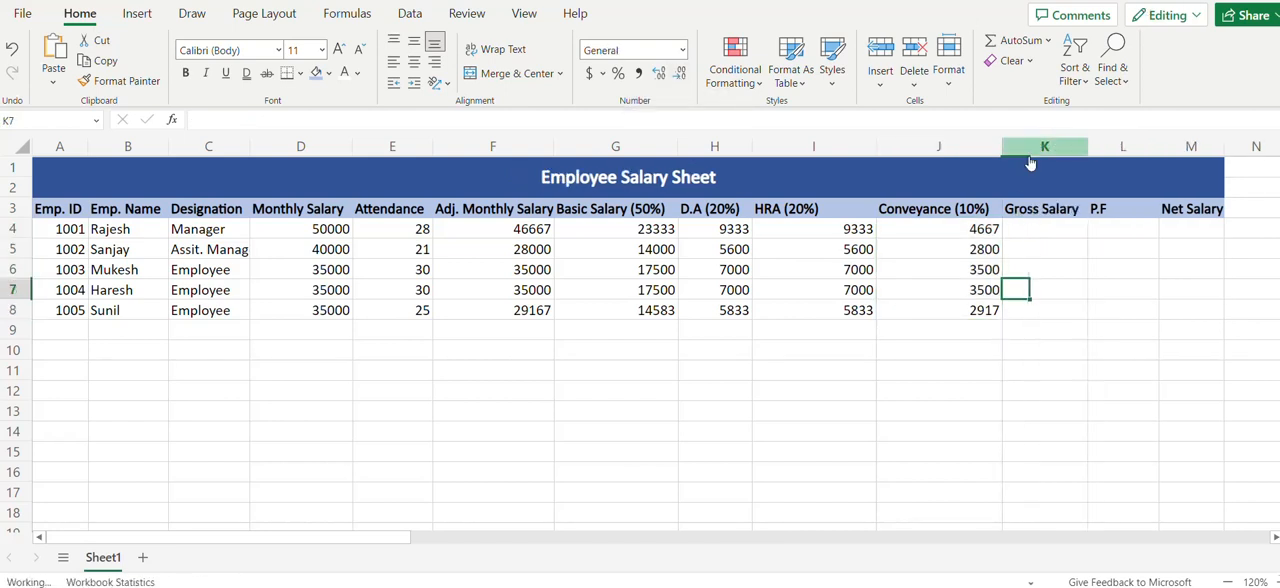
# Calculate the first employee's gross salary in K4 by summing the salary components in G4:J4
pyautogui.click(1024, 228)
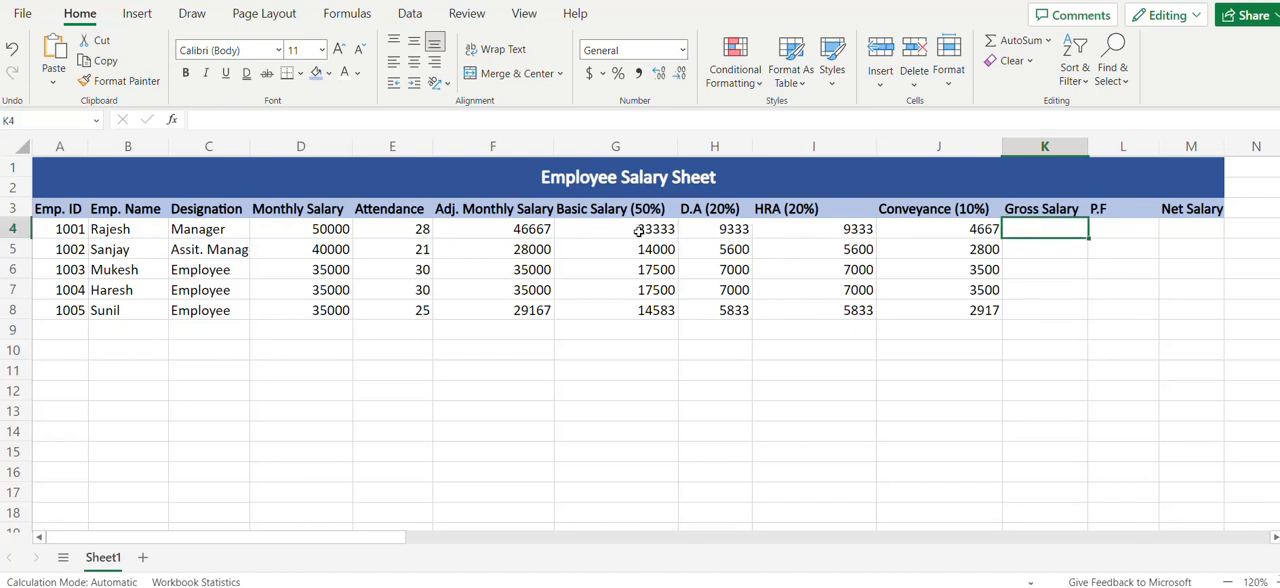
pyautogui.moveTo(609, 207); pyautogui.dragTo(925, 210)
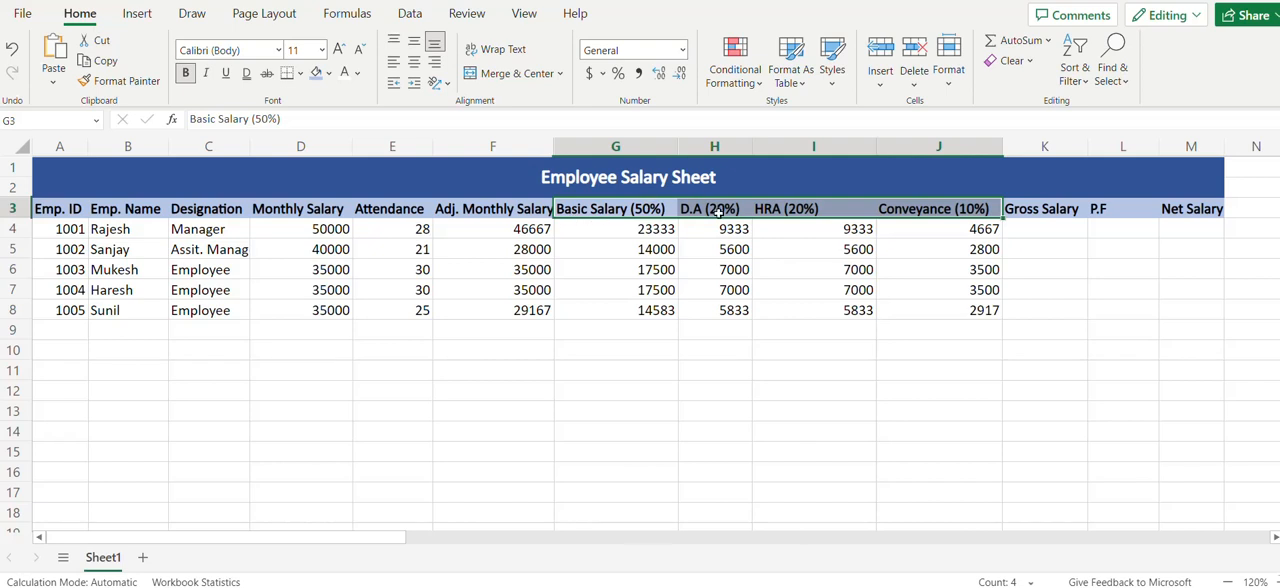
pyautogui.click(622, 210)
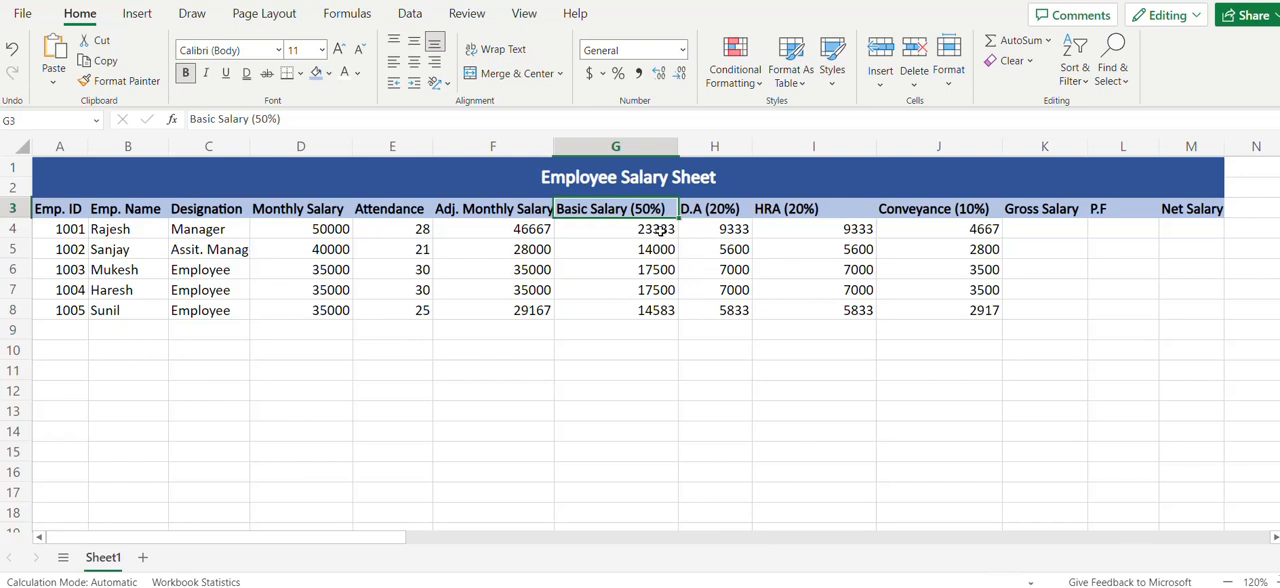
pyautogui.click(1052, 227)
pyautogui.write('=')
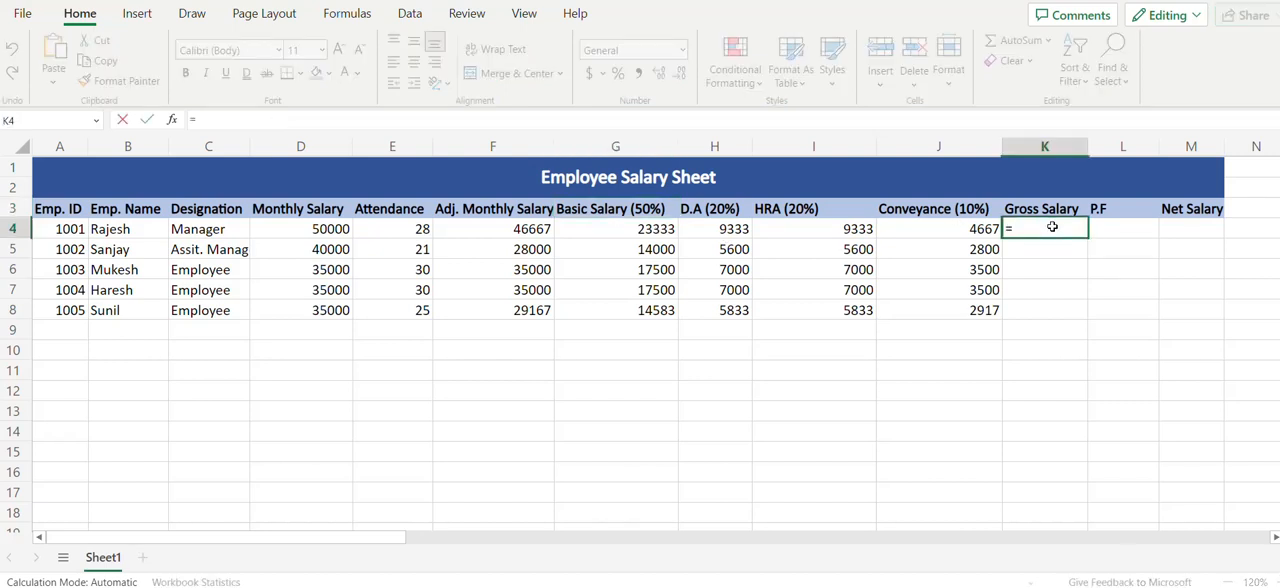
pyautogui.write('sum(')
pyautogui.click(674, 231)
pyautogui.moveTo(674, 231); pyautogui.dragTo(932, 229)
pyautogui.press('Return')
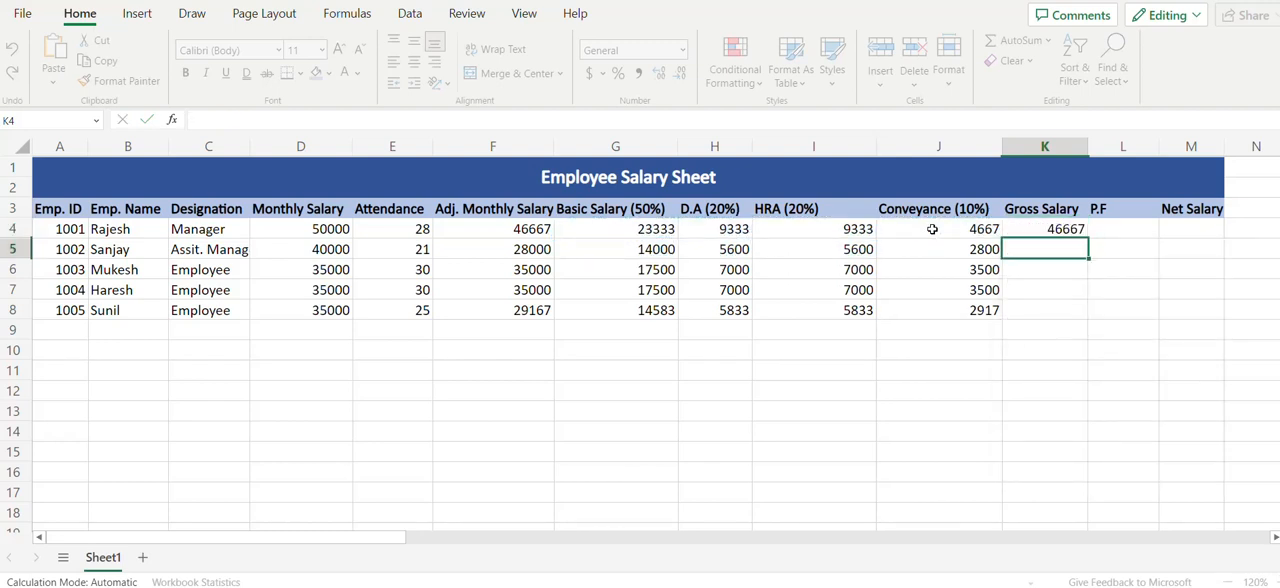
# Fill the gross salary formula from K4 down through K8 for the remaining employees
pyautogui.press('Left')
pyautogui.press('Down')
pyautogui.press('Down')
pyautogui.press('Down')
pyautogui.press('Right')
pyautogui.hotkey('shift', 'Up')
pyautogui.hotkey('shift', 'Up')
pyautogui.hotkey('shift', 'Up')
pyautogui.hotkey('shift', 'Up')
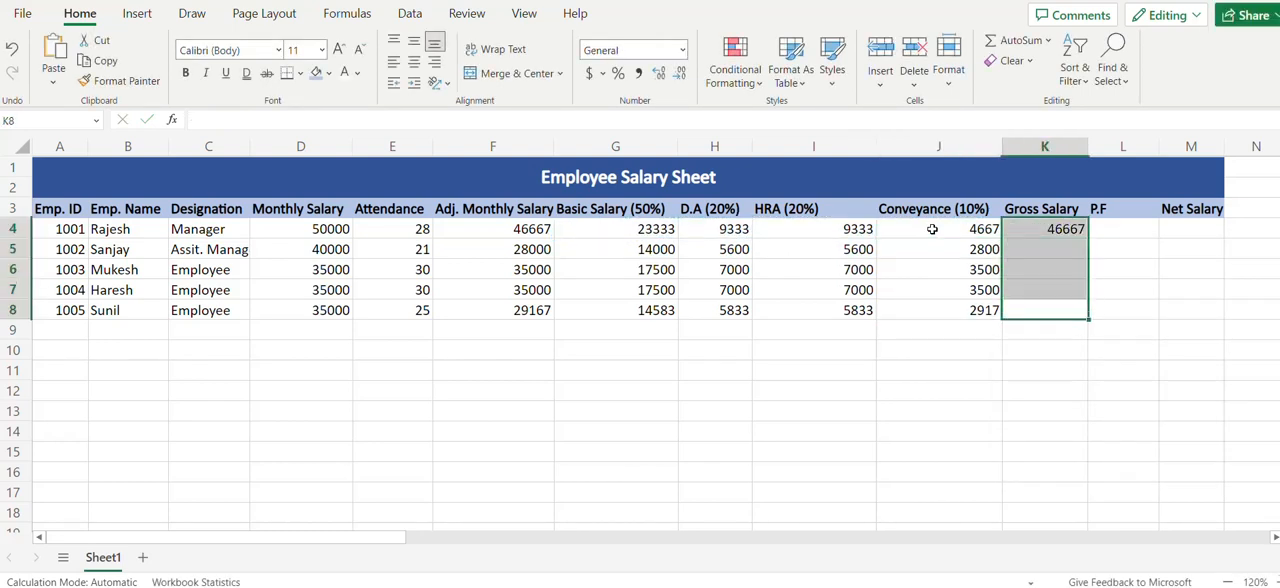
pyautogui.hotkey('ctrl', 'd')
# Calculate the first employee's P.F in L4 as 12% of the basic salary with =G4*12/100
pyautogui.press('Up')
pyautogui.press('Up')
pyautogui.press('Up')
pyautogui.press('Up')
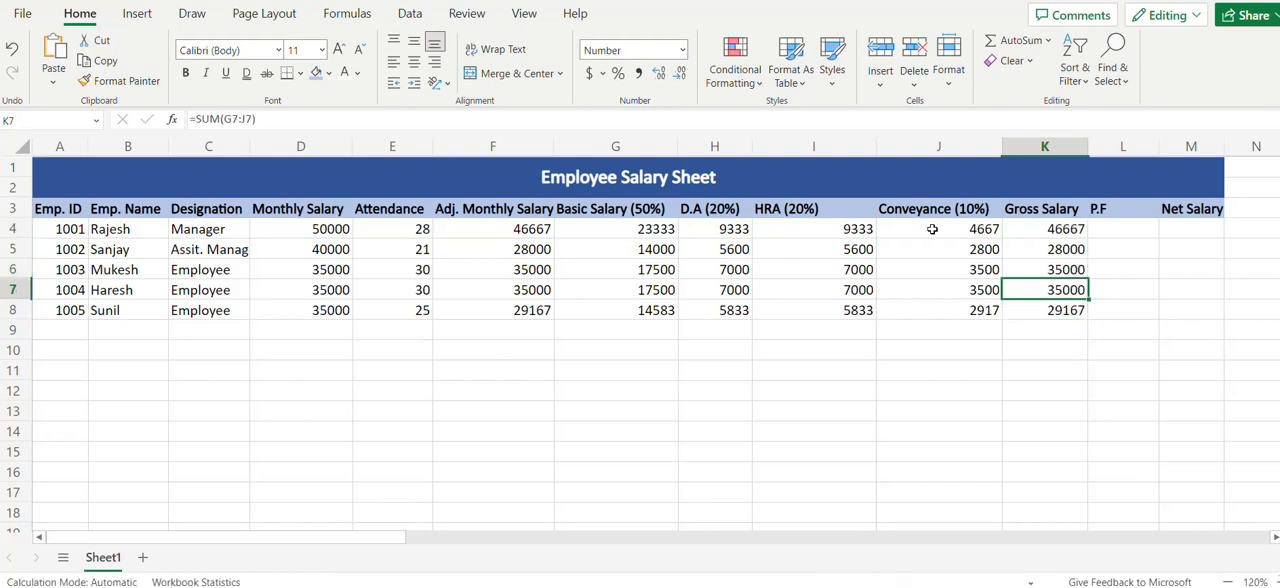
pyautogui.press('Right')
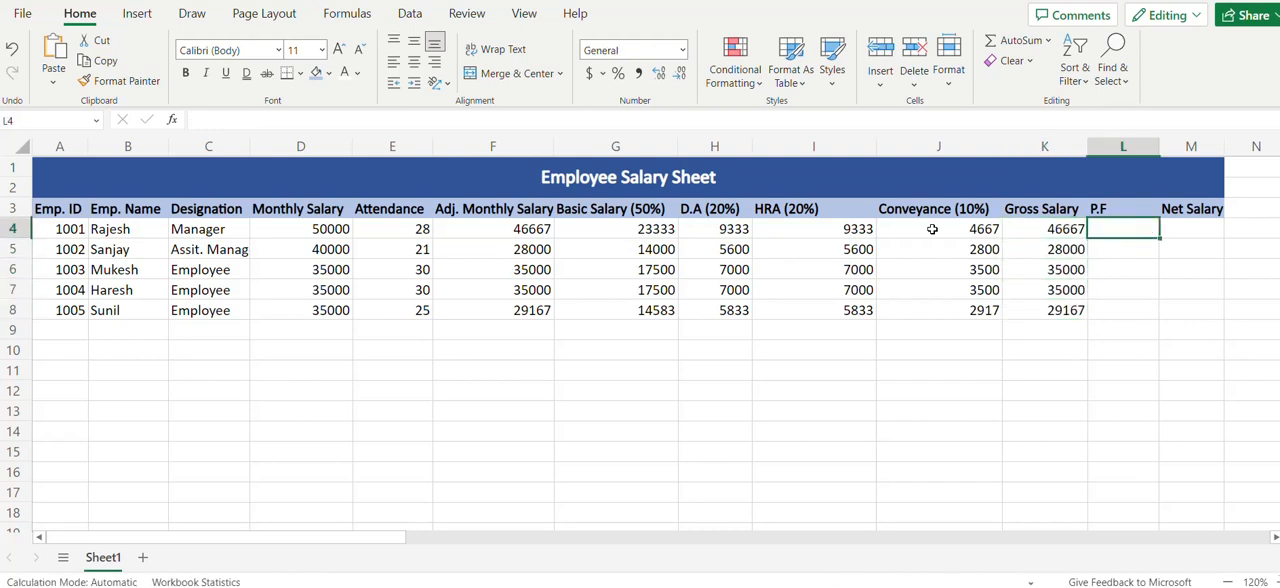
pyautogui.write('==')
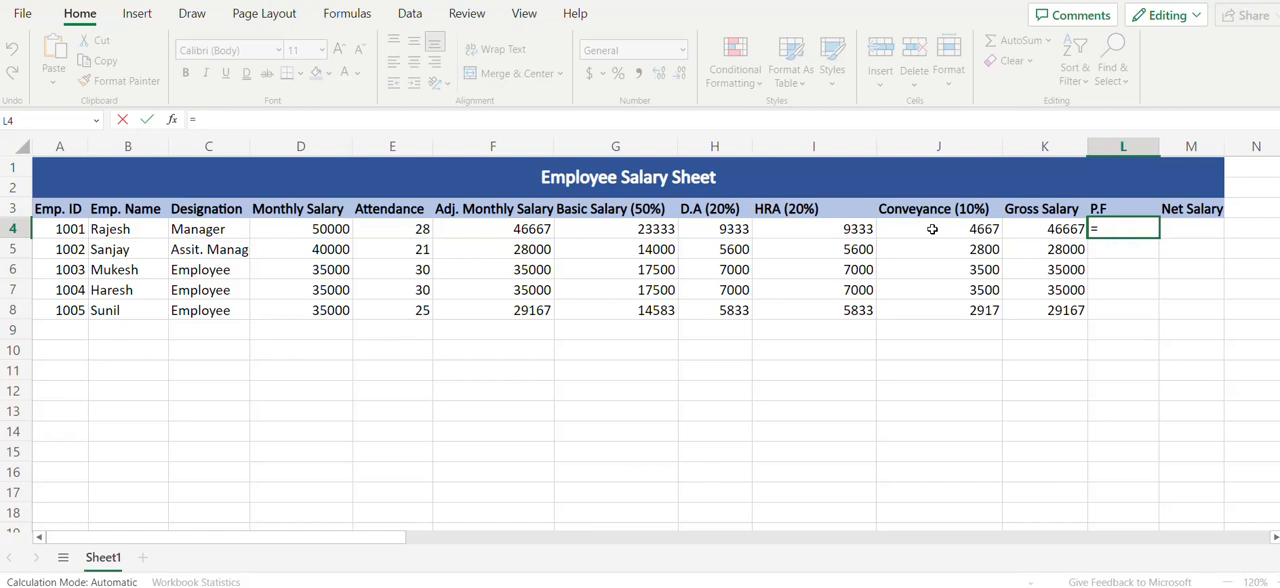
pyautogui.click(643, 229)
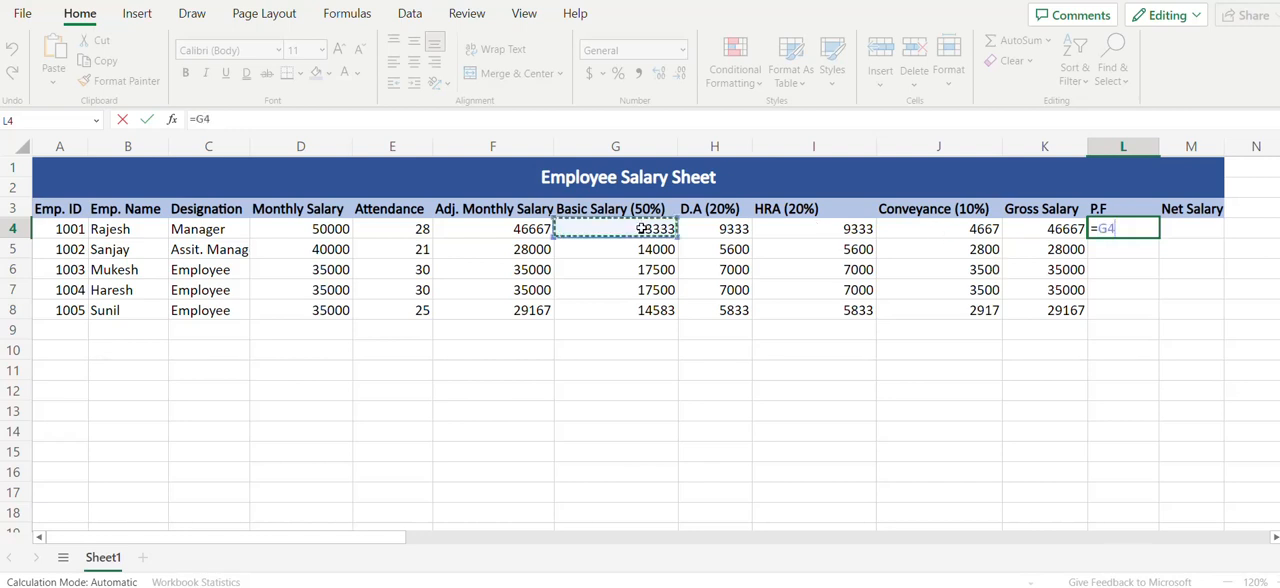
pyautogui.click(359, 121)
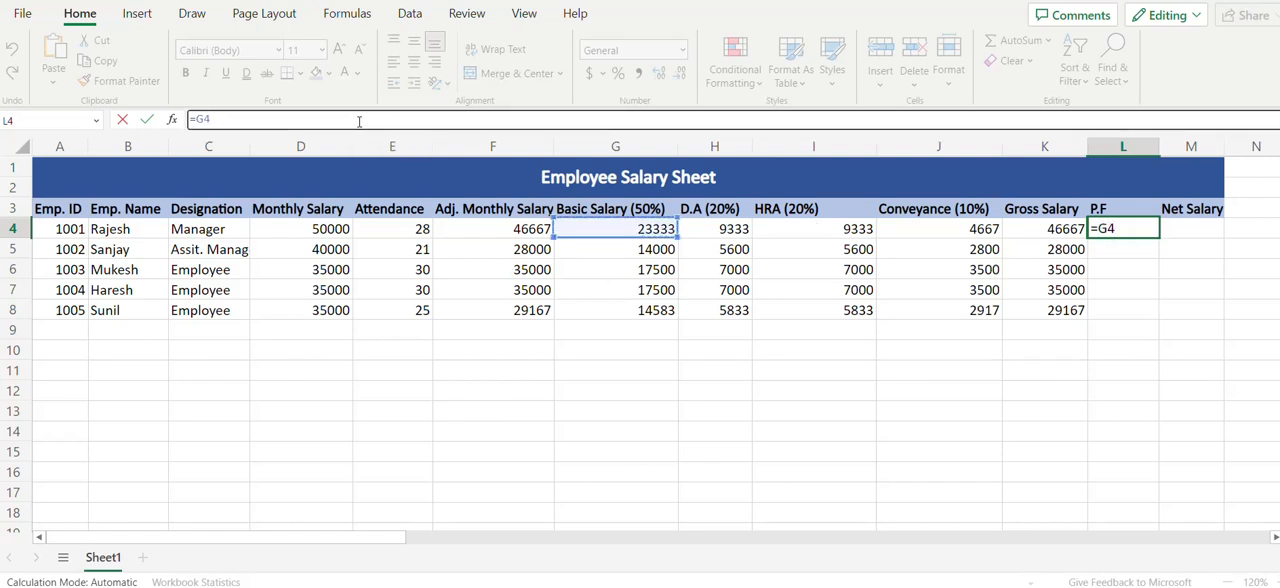
pyautogui.write('*12/100')
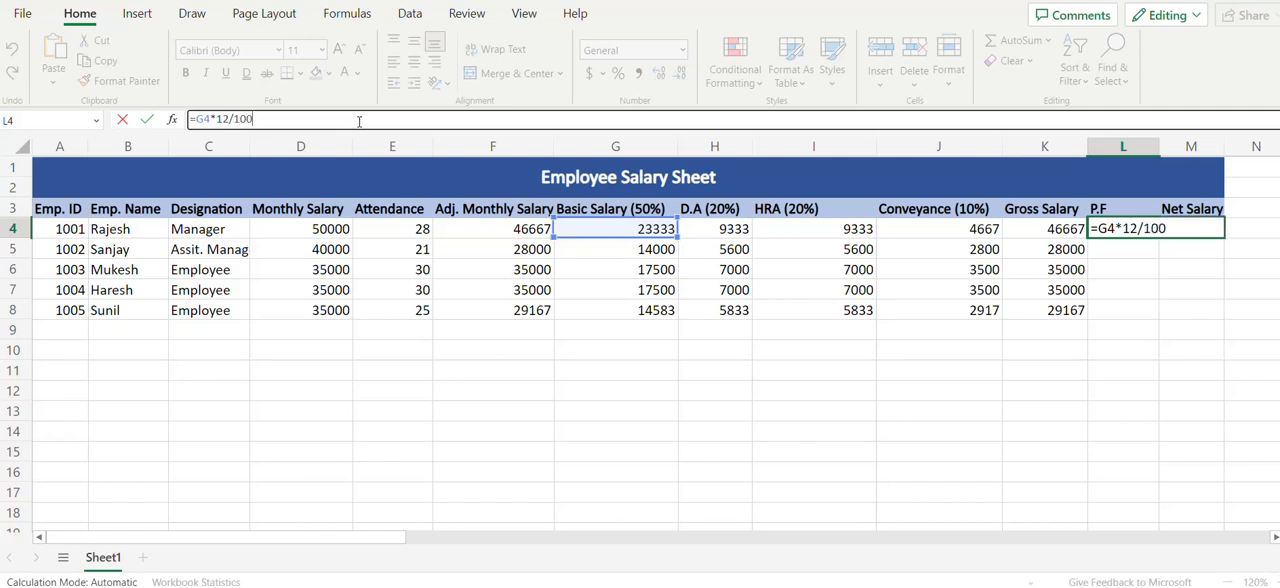
pyautogui.press('Return')
# Fill the P.F formula from L4 down through L8
pyautogui.press('Left')
pyautogui.hotkey('ctrl', 'Down')
pyautogui.press('Right')
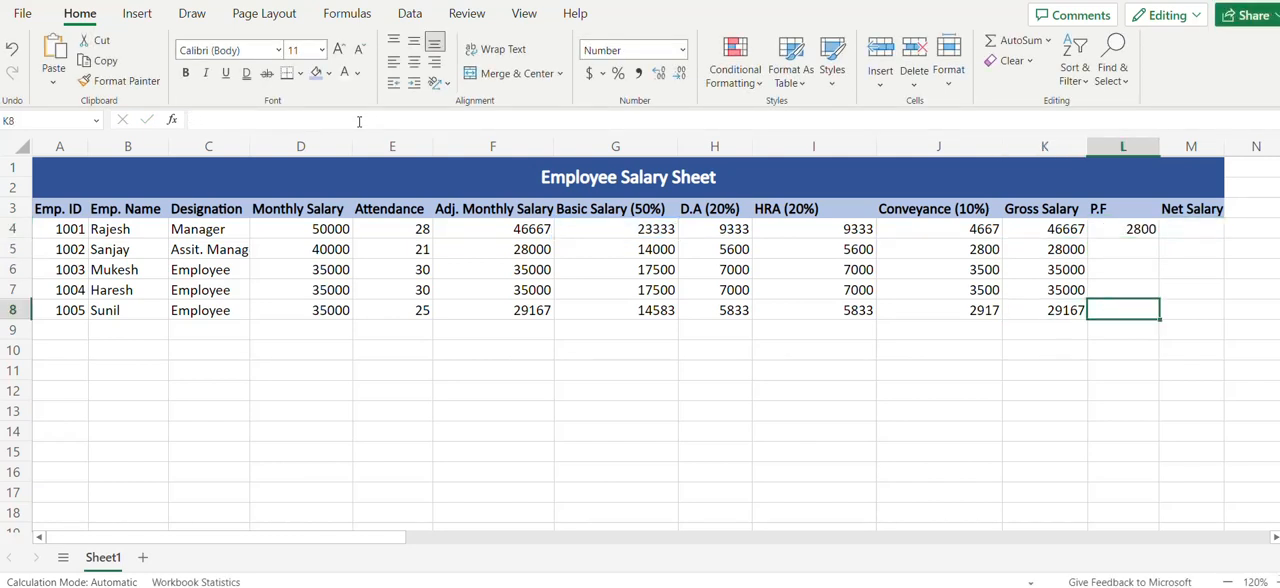
pyautogui.hotkey('ctrl', 'shift', 'Up')
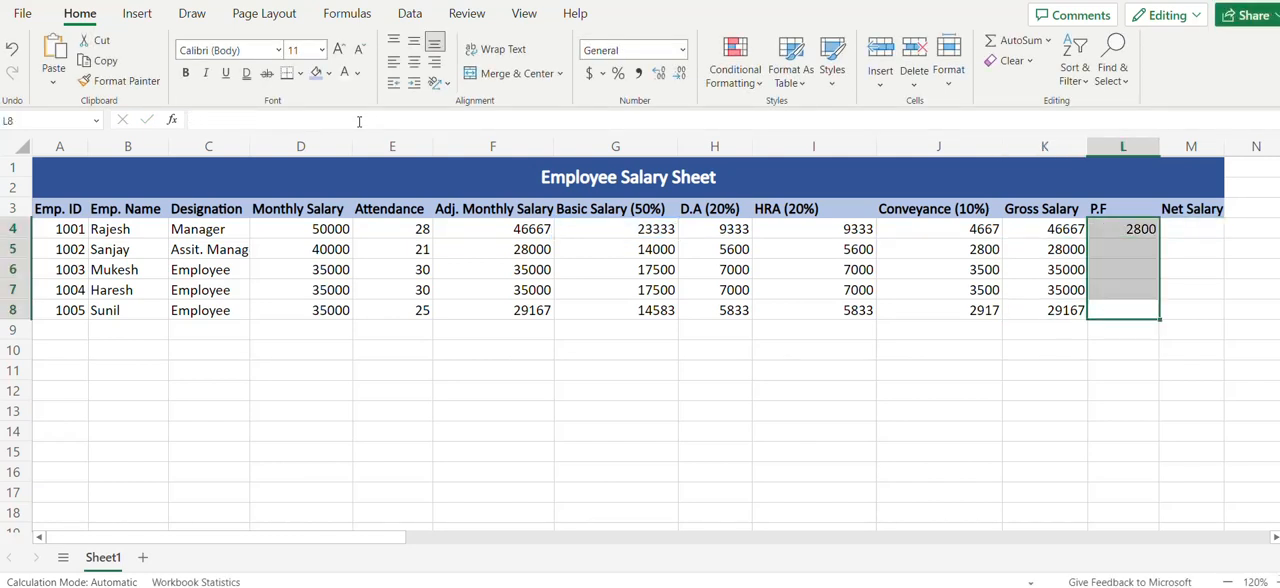
pyautogui.hotkey('ctrl', 'd')
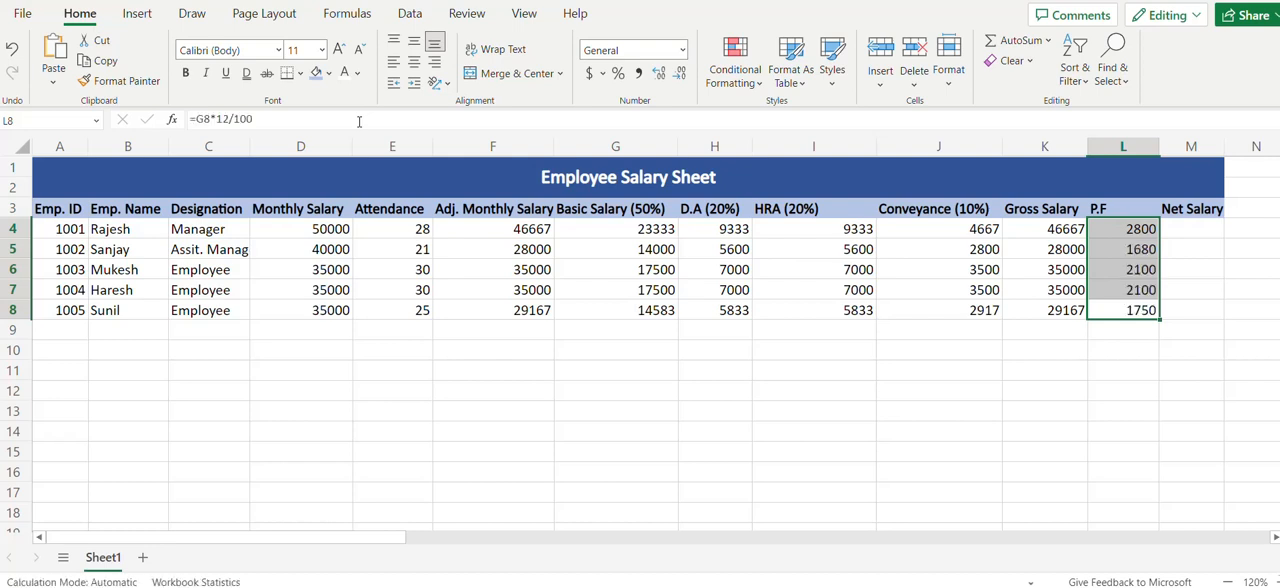
# Calculate the first employee's net salary in M4 by subtracting P.F from gross salary with =K4-L4
pyautogui.press('Right')
pyautogui.press('Up')
pyautogui.press('Up')
pyautogui.press('Up')
pyautogui.press('Up')
pyautogui.write('=')
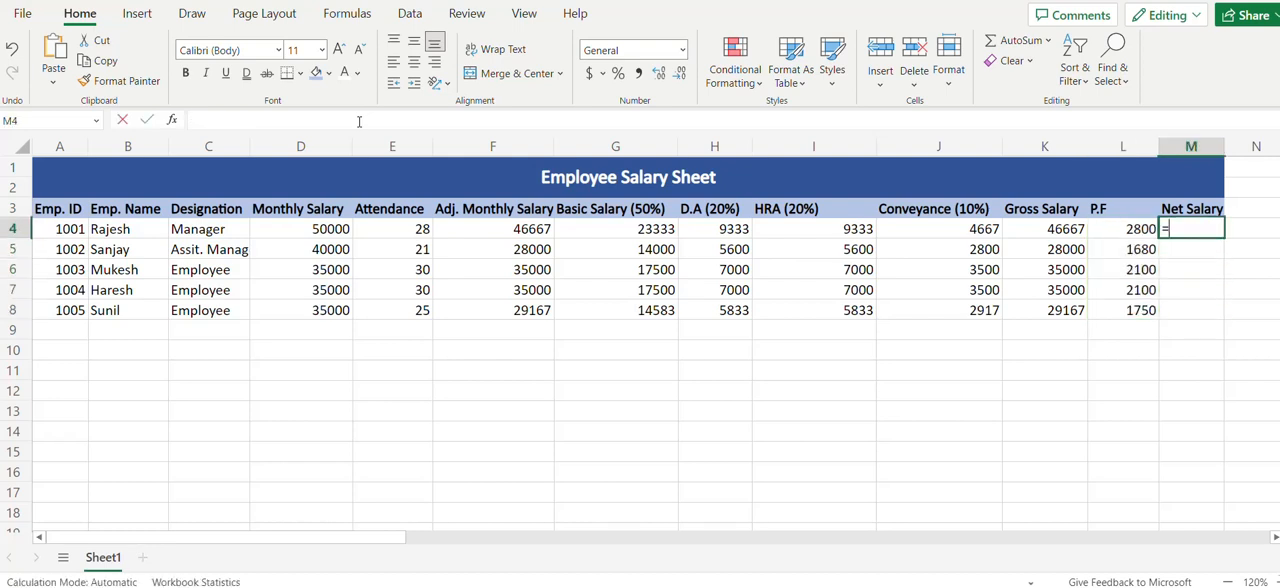
pyautogui.click(1060, 229)
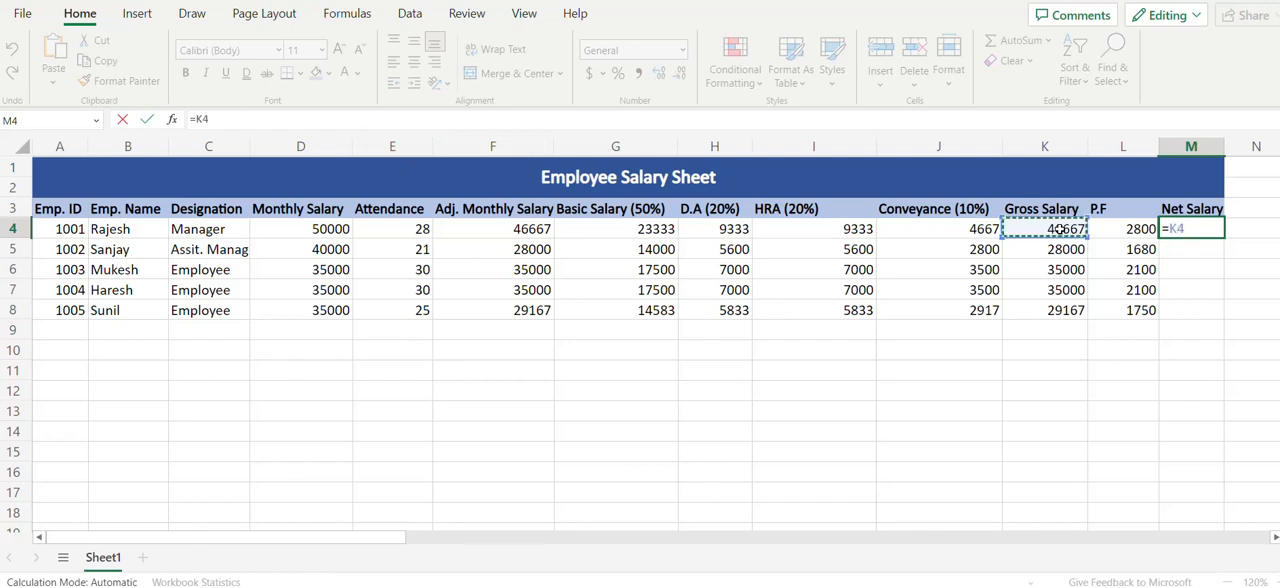
pyautogui.write('-')
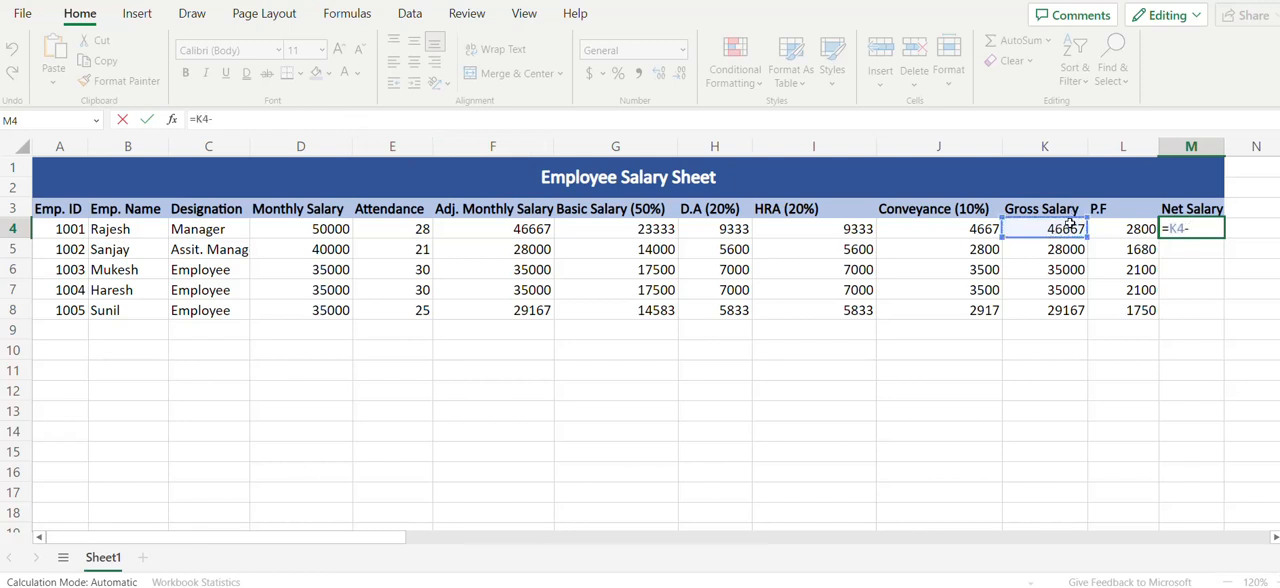
pyautogui.click(1121, 230)
pyautogui.press('Return')
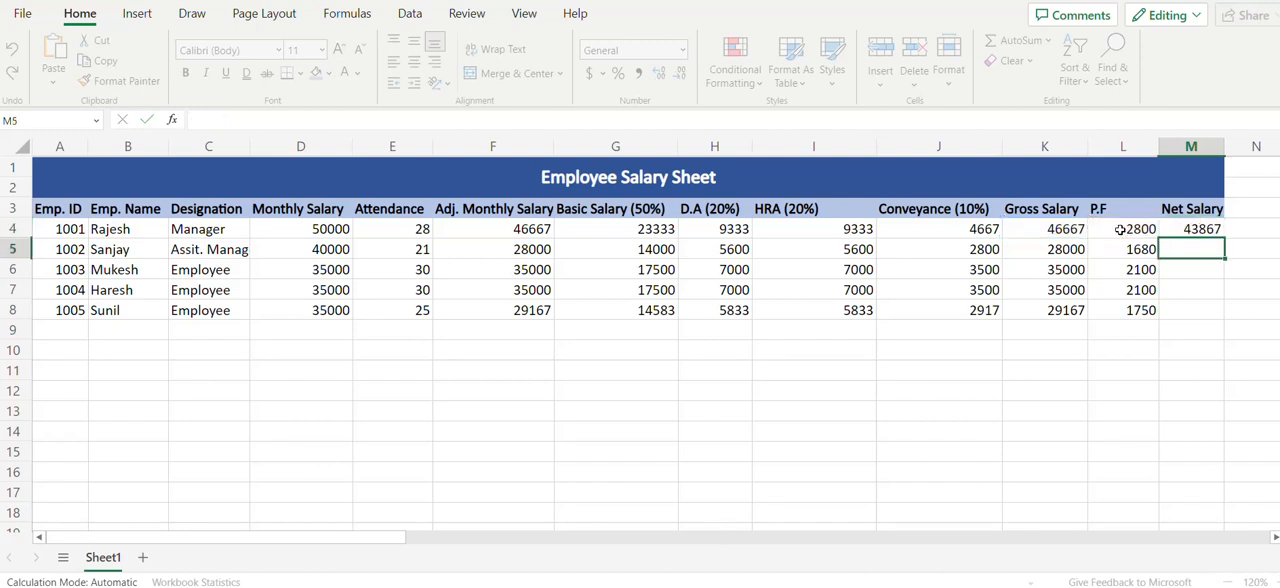
# Fill the net salary formula from M4 down through M8 and select M4
pyautogui.press('Left')
pyautogui.hotkey('ctrl', 'Down')
pyautogui.press('Right')
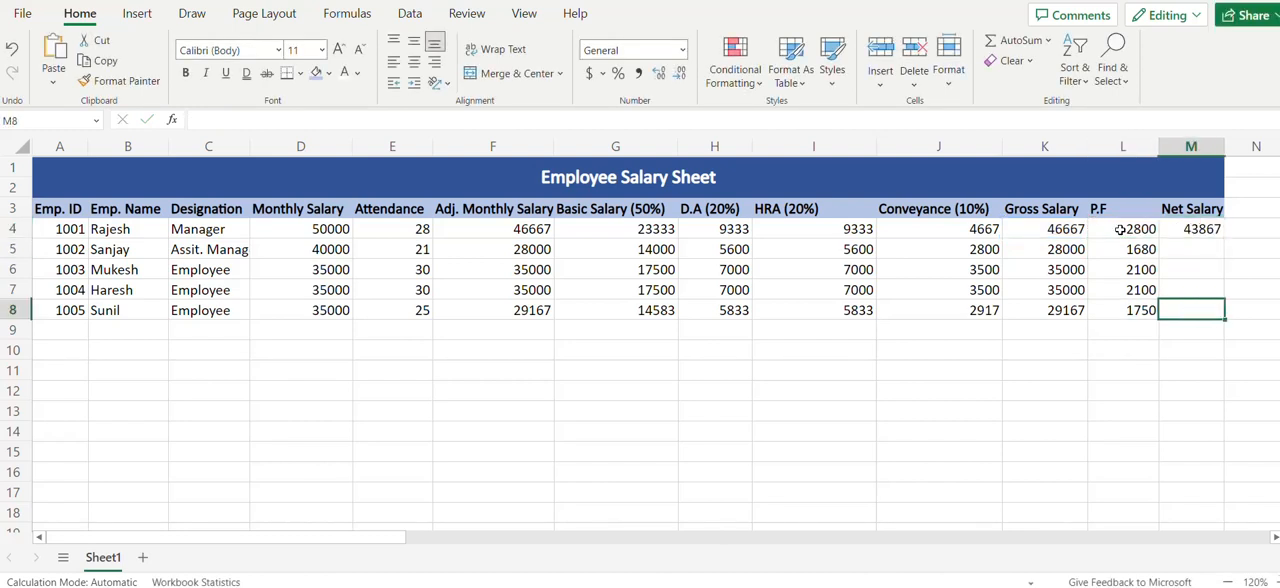
pyautogui.hotkey('ctrl', 'shift', 'Up')
pyautogui.hotkey('ctrl', 'd')
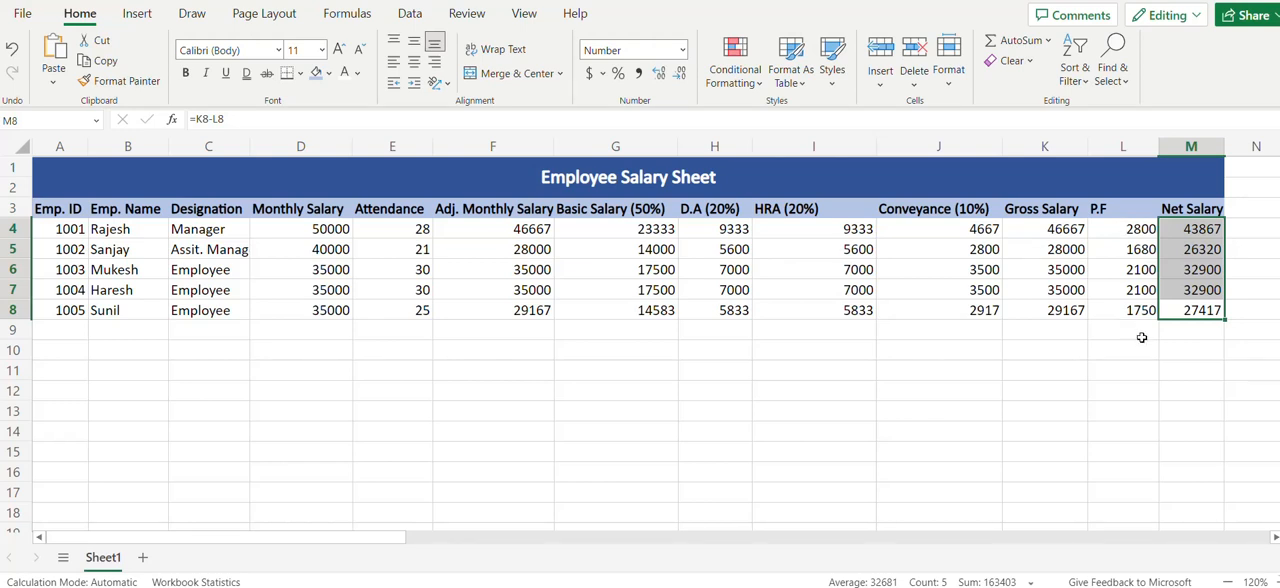
pyautogui.click(1187, 236)
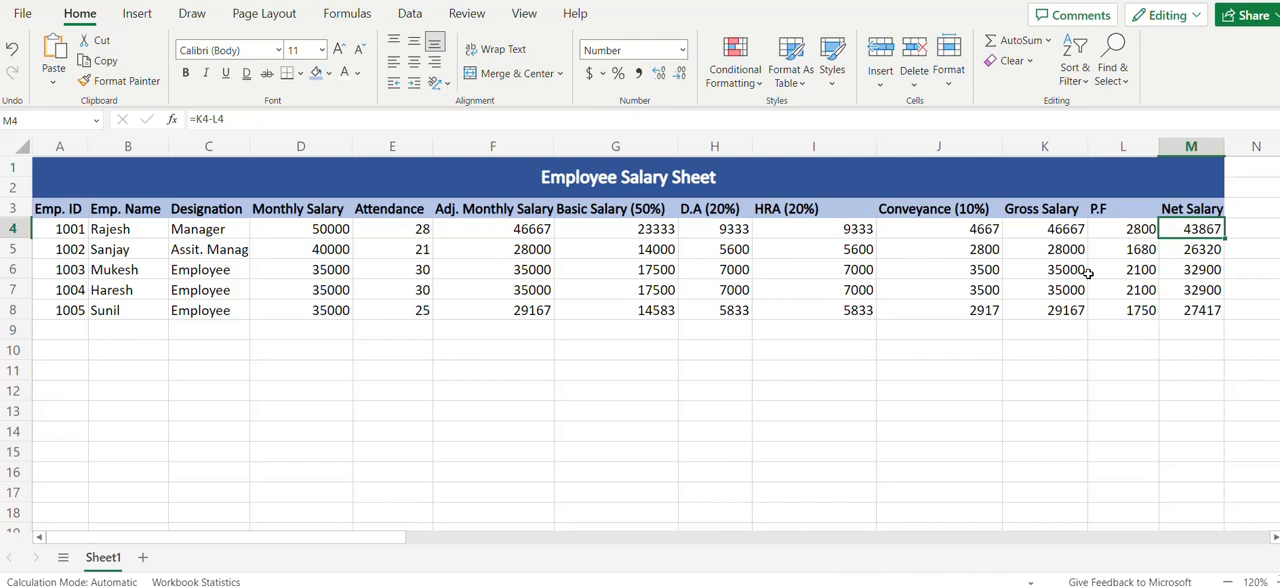